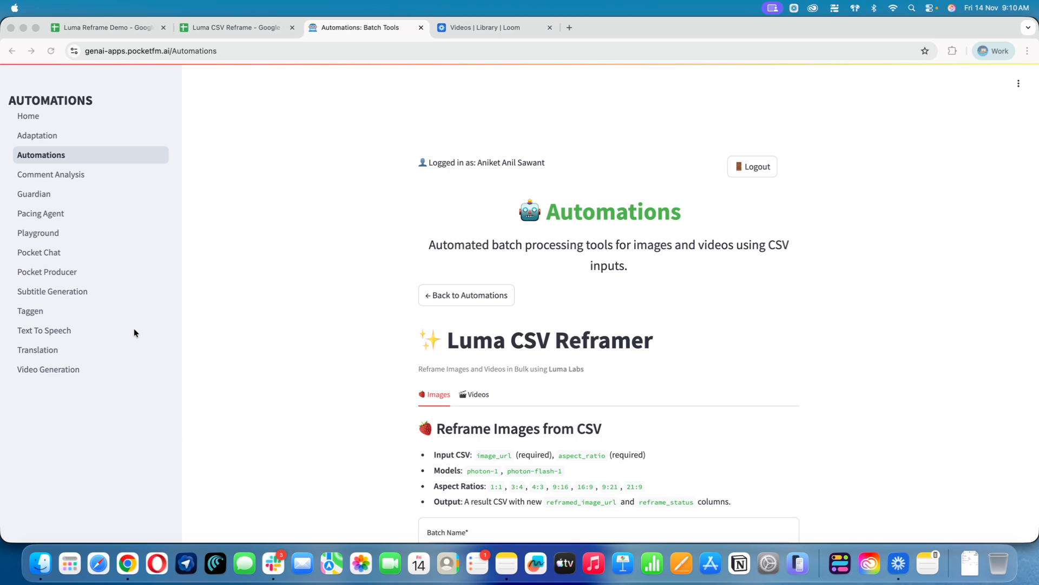
# Step: Look through the video, image and other tools offered in the Playground section
pyautogui.click(53, 234)
pyautogui.scroll(-2, 921, 309)
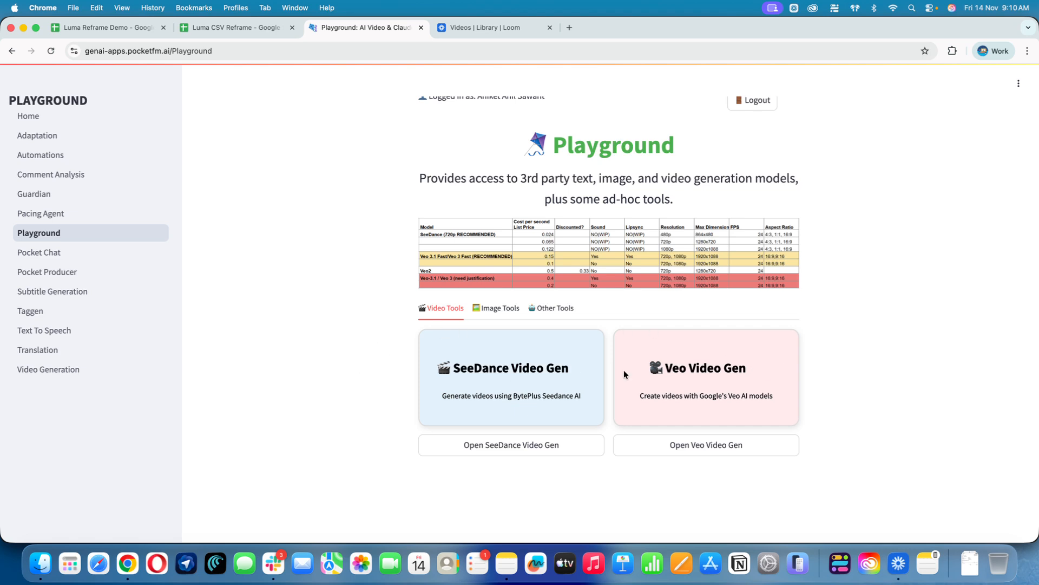
pyautogui.click(503, 311)
pyautogui.scroll(-3, 608, 373)
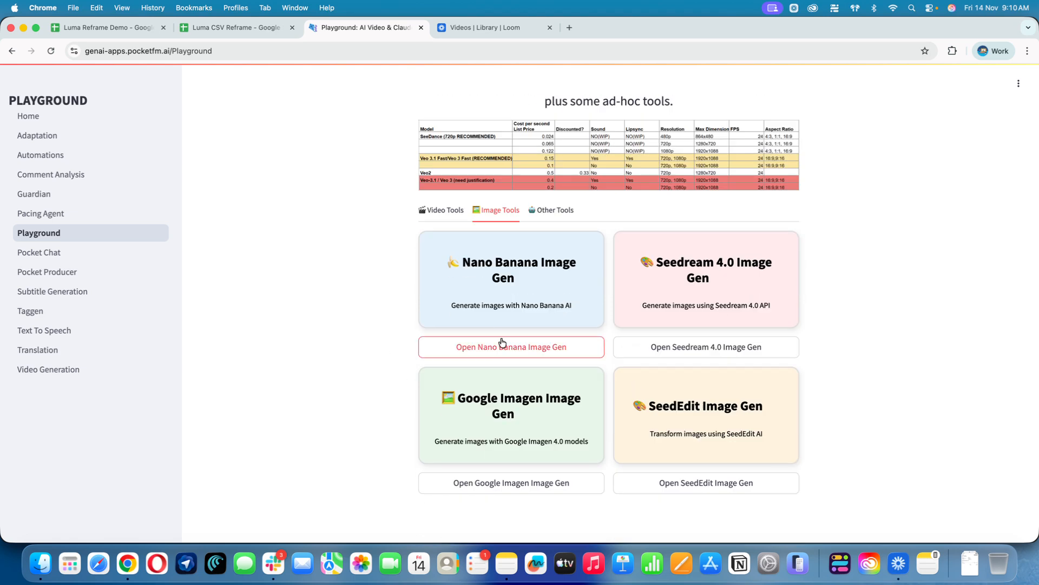
pyautogui.click(564, 216)
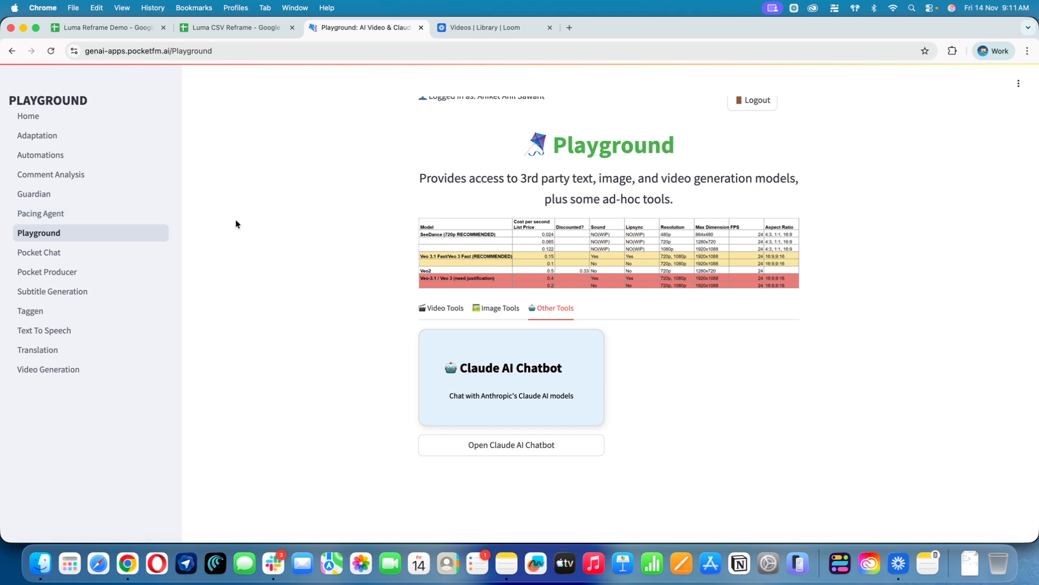
# Step: Return to the full list of Automations tools and open the Luma CSV Reframer
pyautogui.click(58, 159)
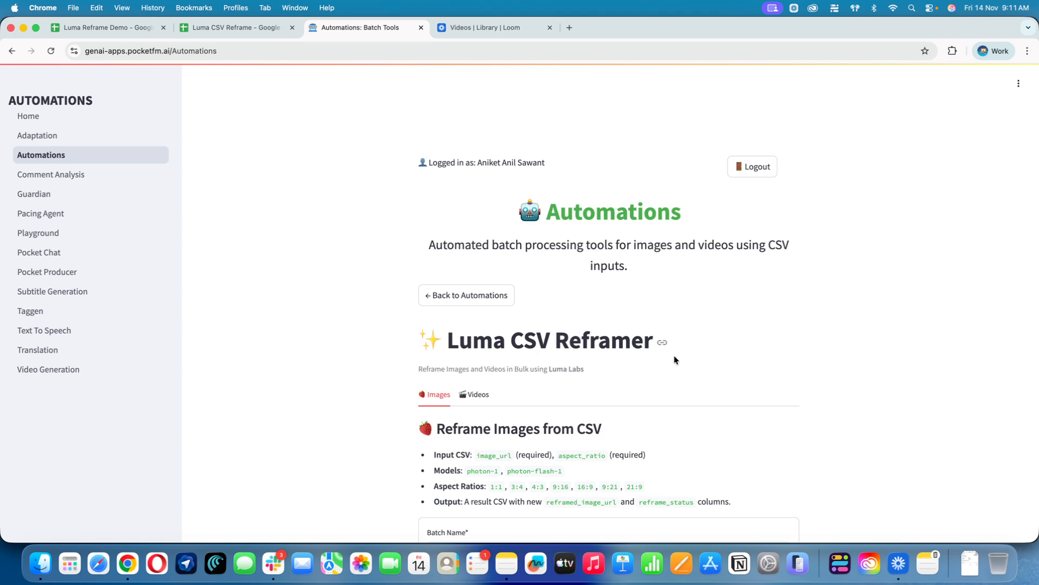
pyautogui.click(487, 295)
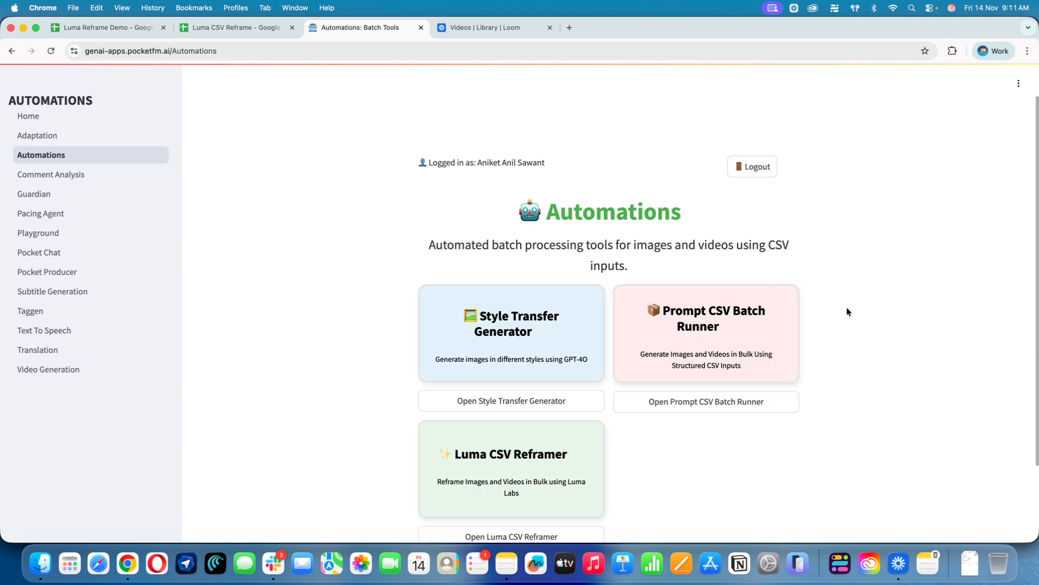
pyautogui.scroll(-3, 810, 352)
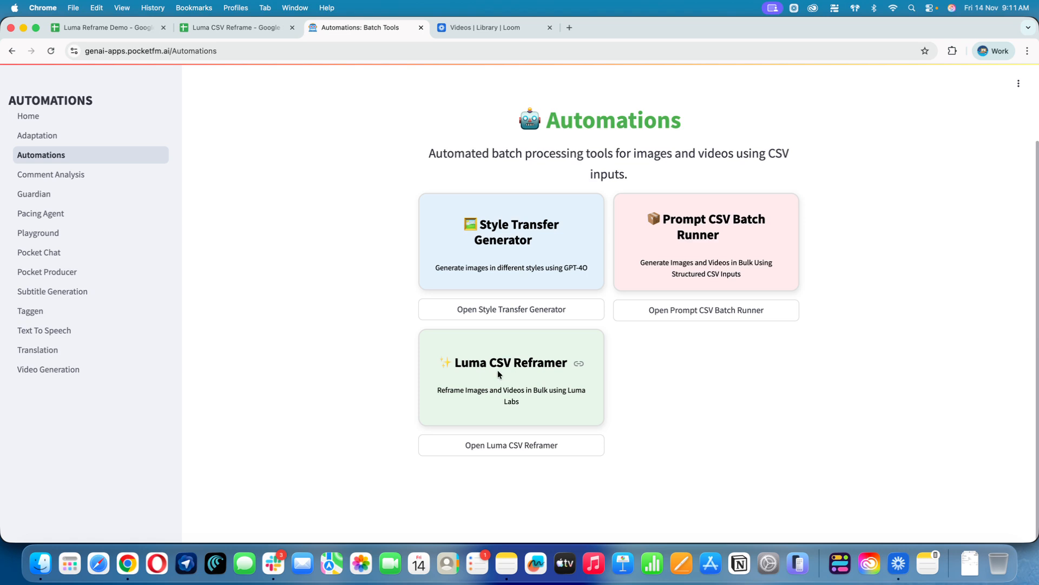
pyautogui.click(505, 448)
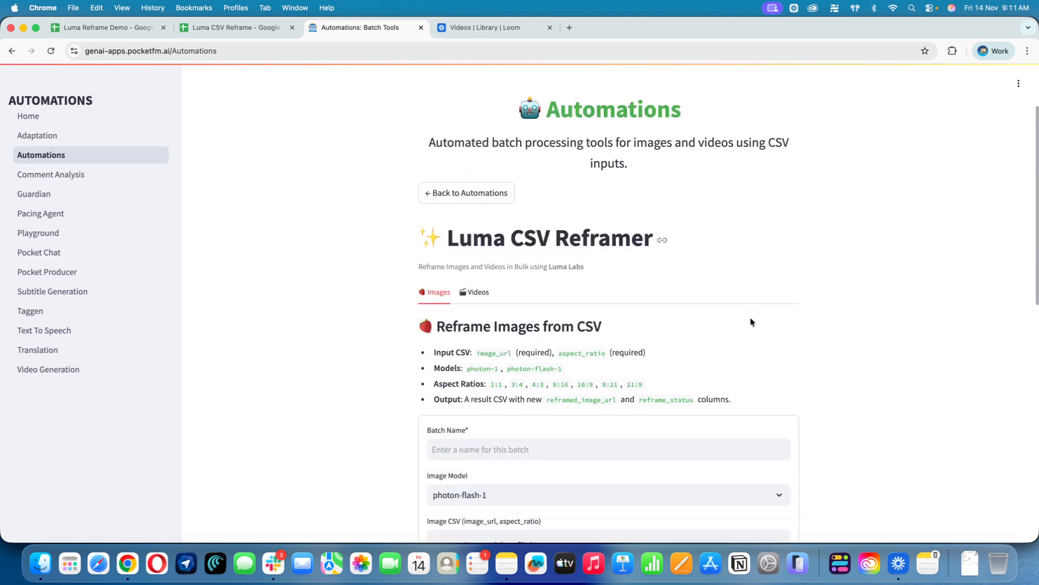
# Step: Review the input columns, models and aspect ratios listed for reframing images and for reframing videos
pyautogui.scroll(-2, 720, 333)
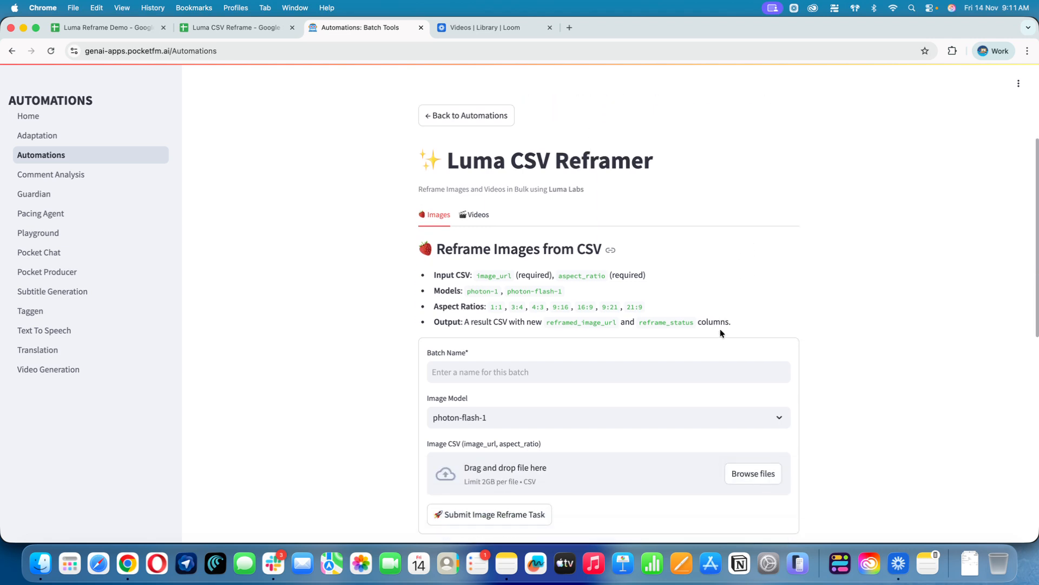
pyautogui.moveTo(433, 290); pyautogui.dragTo(572, 297)
pyautogui.click(478, 216)
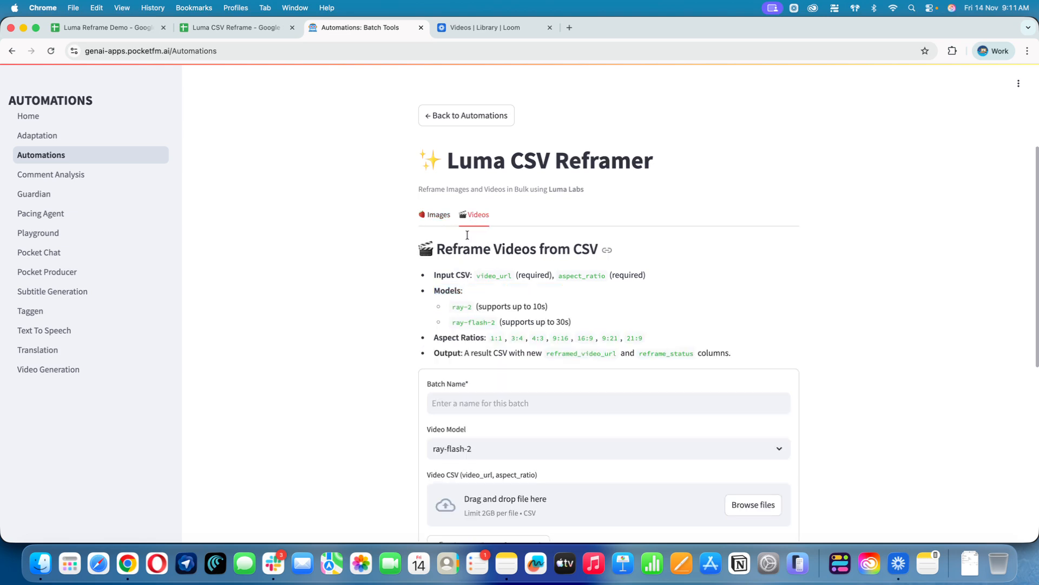
pyautogui.click(437, 215)
pyautogui.click(483, 293)
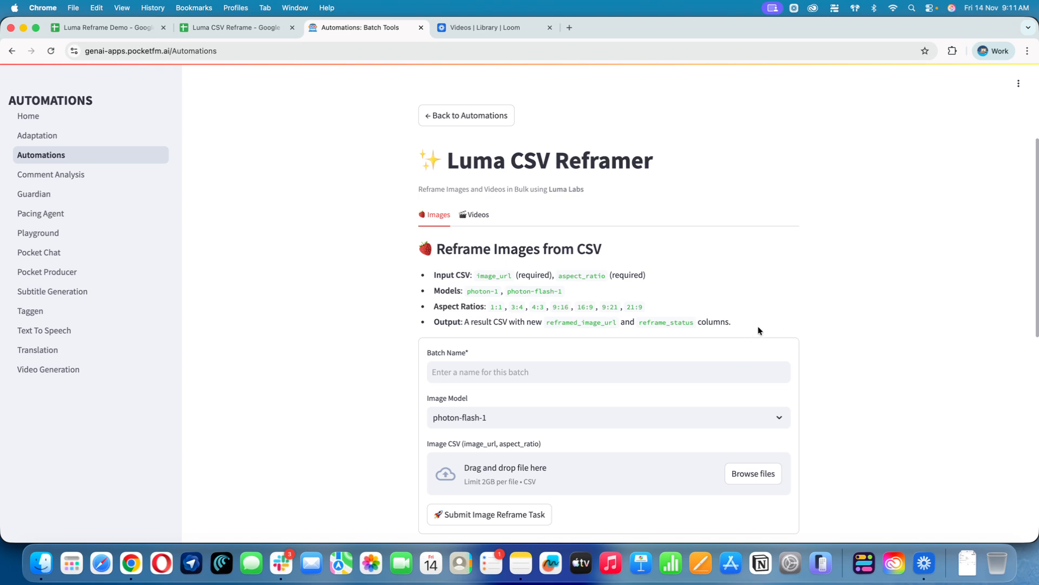
pyautogui.scroll(-2, 735, 326)
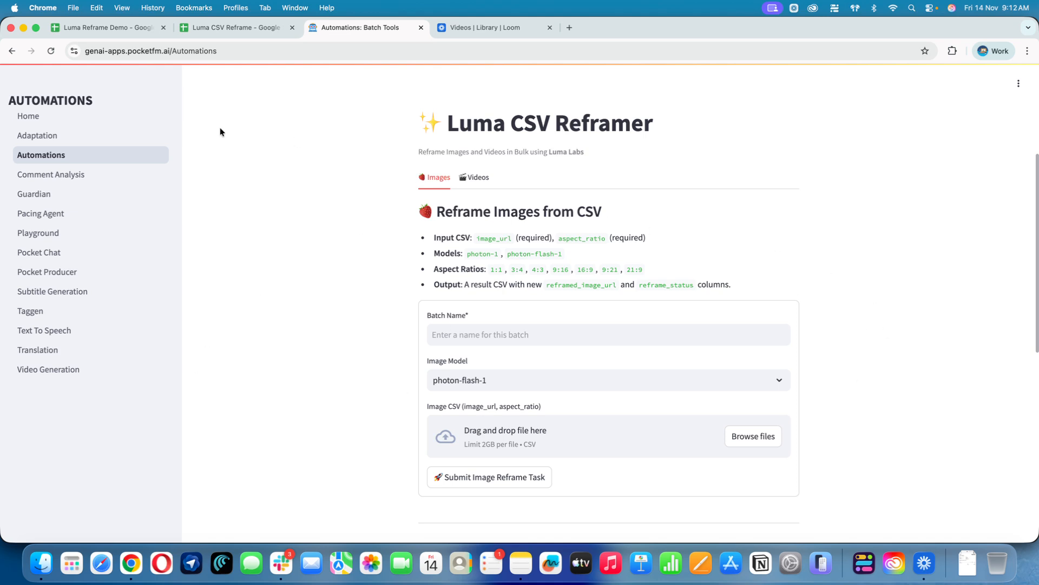
# Step: Switch to the Luma Reframe Demo spreadsheet and examine all the images in Image Sheet
pyautogui.click(97, 31)
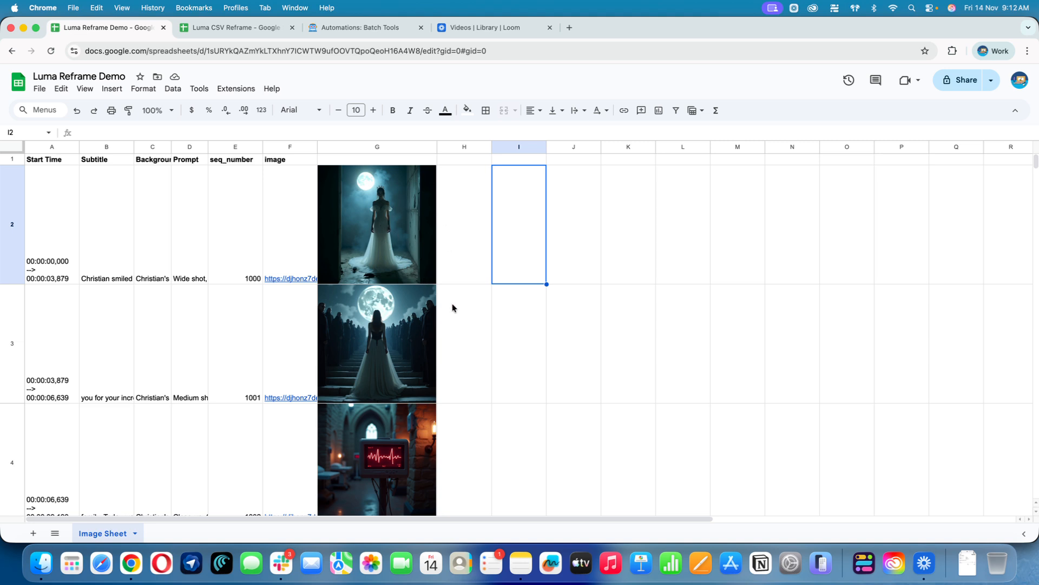
pyautogui.scroll(-3, 453, 305)
pyautogui.scroll(-4, 453, 306)
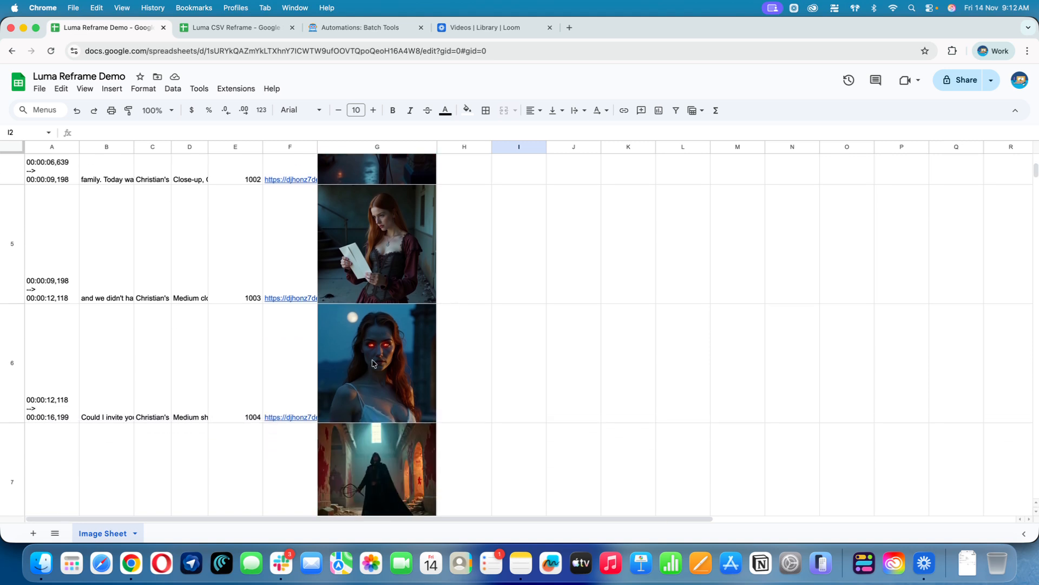
pyautogui.scroll(-3, 388, 364)
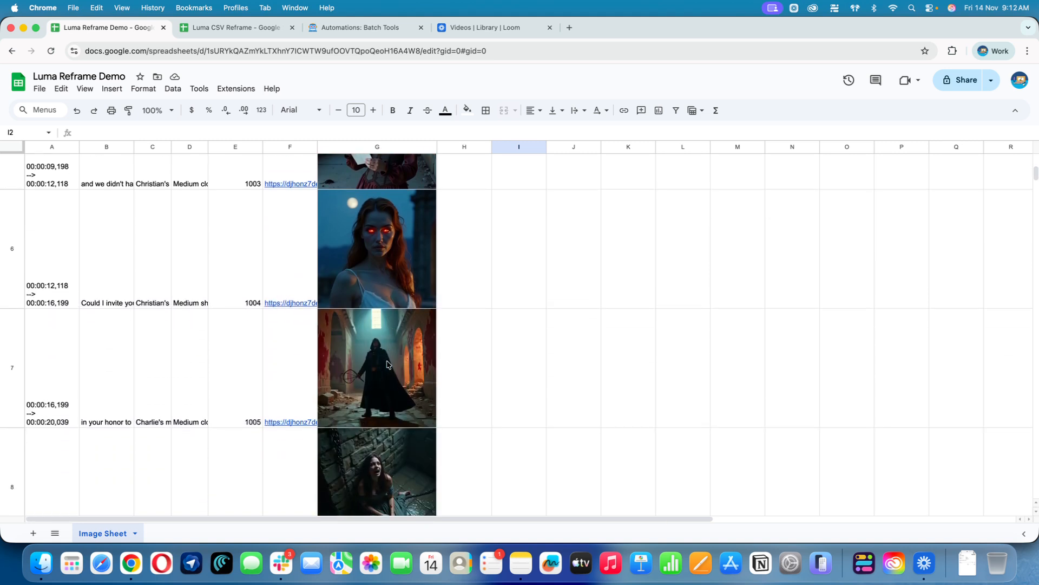
pyautogui.scroll(-1, 387, 364)
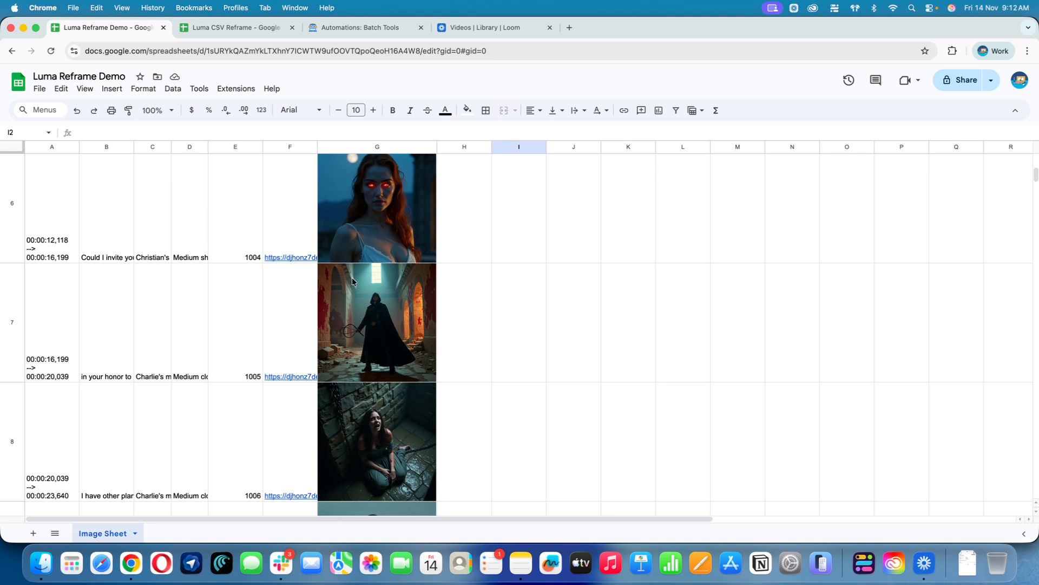
pyautogui.scroll(-4, 376, 341)
pyautogui.scroll(-4, 375, 341)
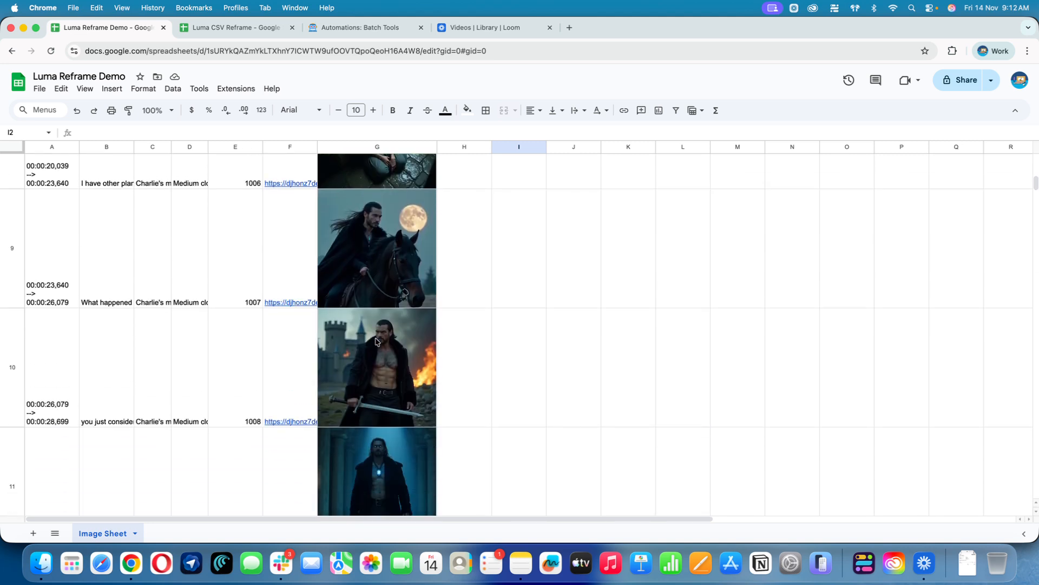
pyautogui.scroll(-1, 424, 390)
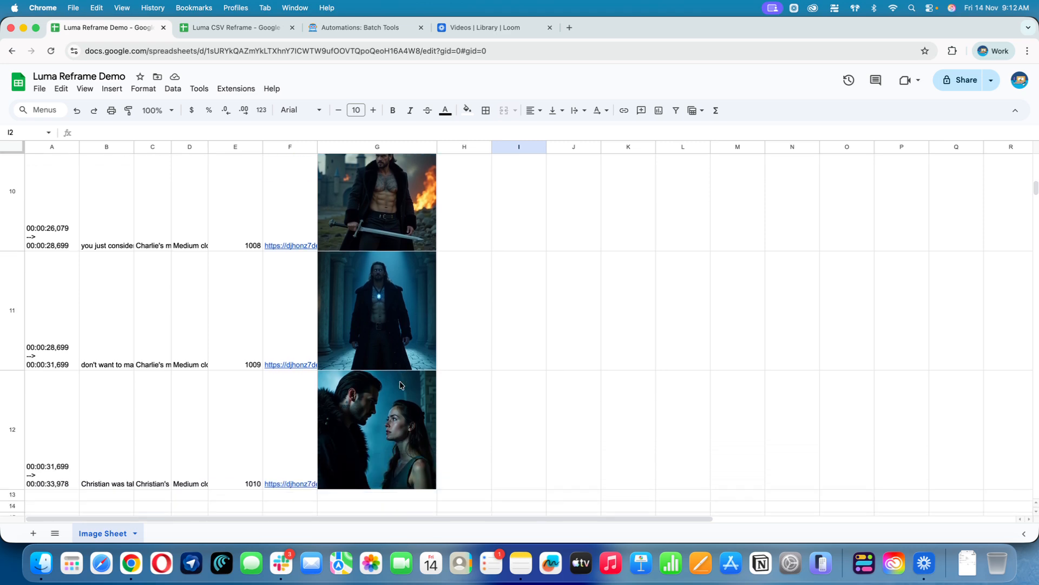
pyautogui.scroll(15, 387, 379)
pyautogui.scroll(3, 388, 379)
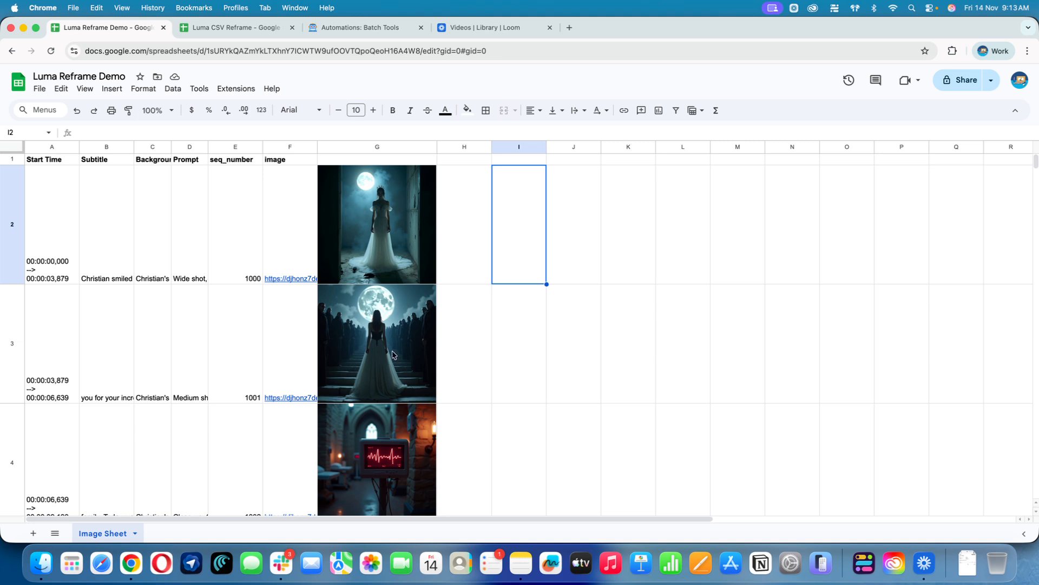
# Step: Add a new sheet to the Luma Reframe Demo spreadsheet and check the Luma CSV Reframer's required image input columns
pyautogui.click(33, 534)
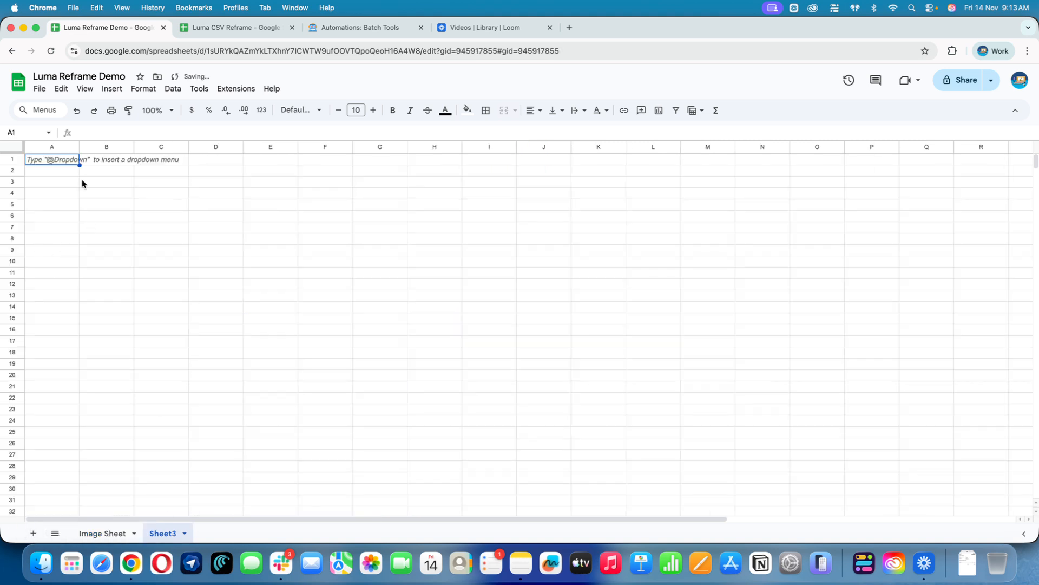
pyautogui.click(387, 29)
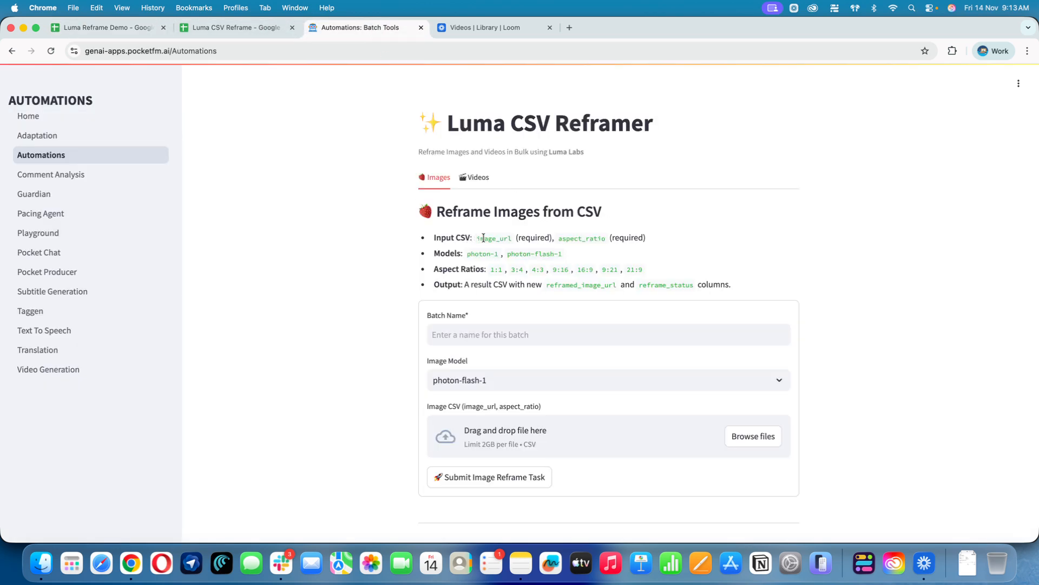
pyautogui.moveTo(476, 239); pyautogui.dragTo(649, 240)
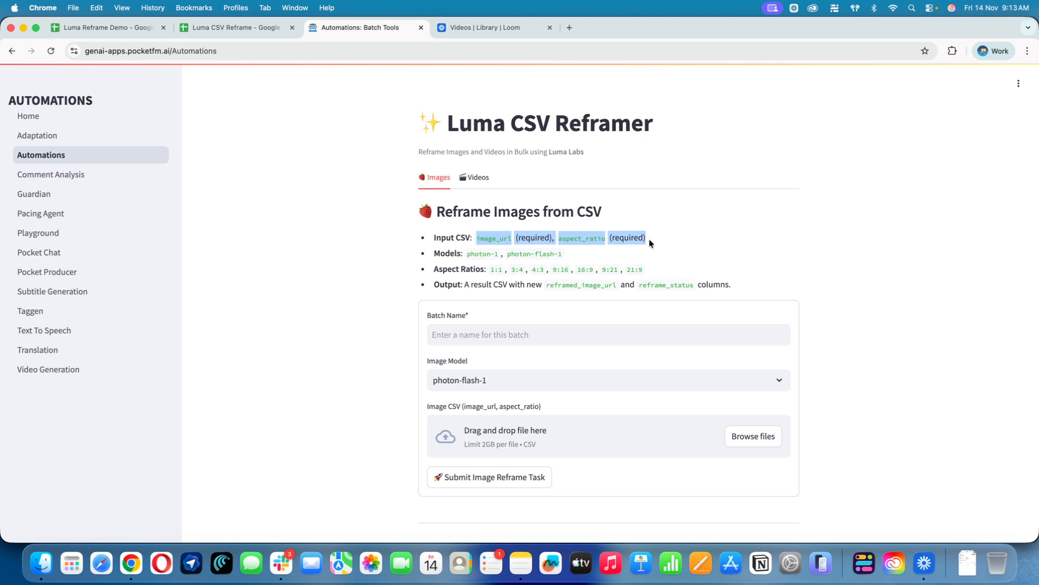
pyautogui.click(493, 239)
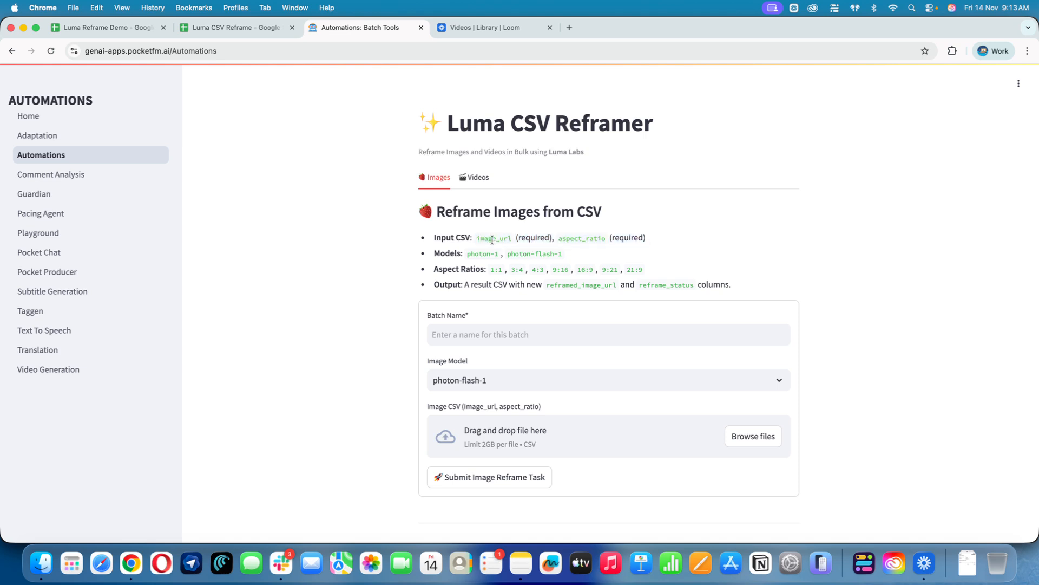
pyautogui.moveTo(477, 239); pyautogui.dragTo(609, 238)
pyautogui.click(691, 249)
# Step: Enter the headers image_url in A1 and aspect_ratio in B1 of the new sheet in Luma Reframe Demo
pyautogui.click(97, 27)
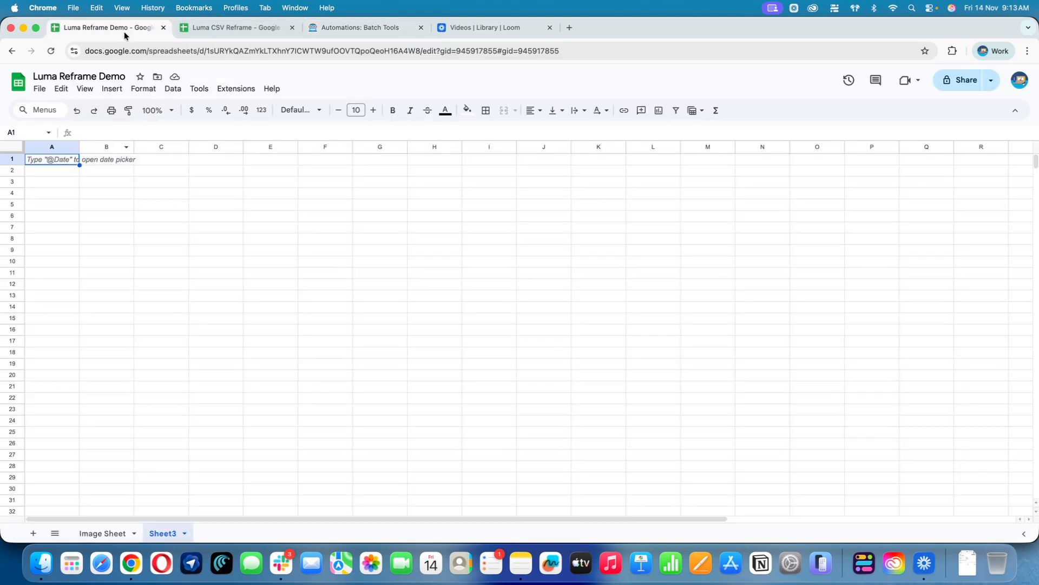
pyautogui.doubleClick(59, 165)
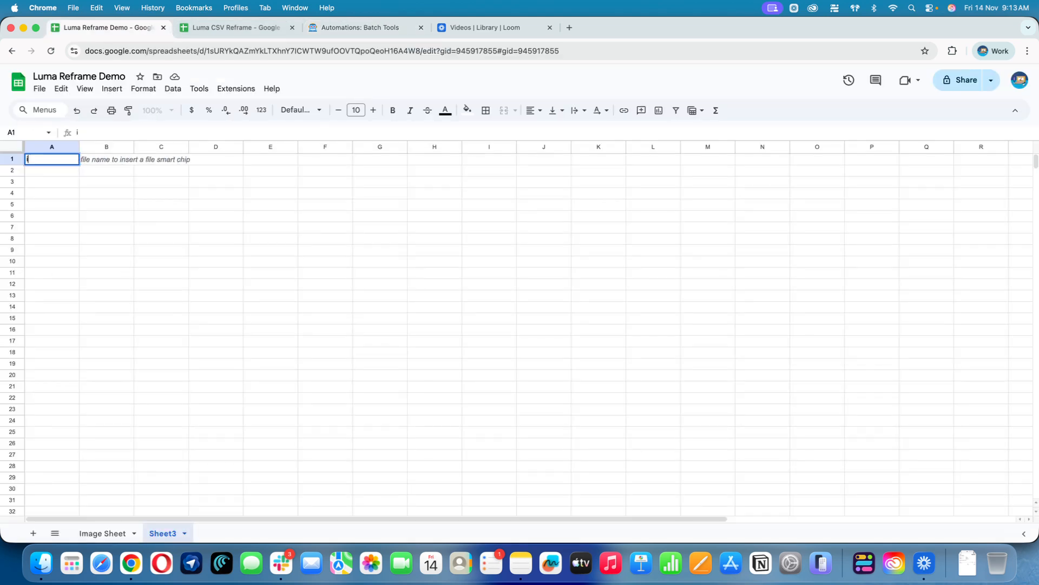
pyautogui.write('image_url')
pyautogui.click(100, 161)
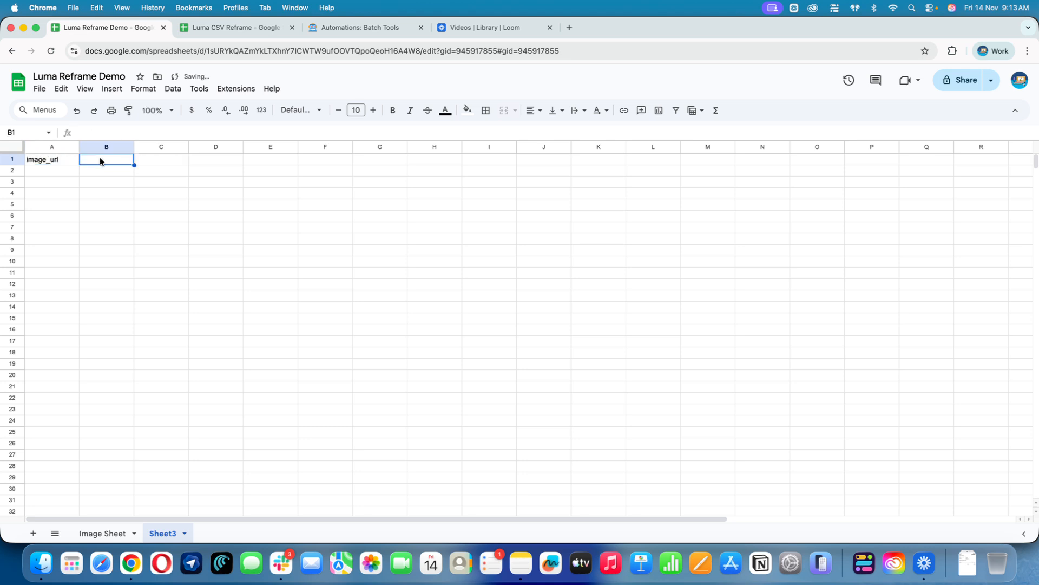
pyautogui.write('aspect_')
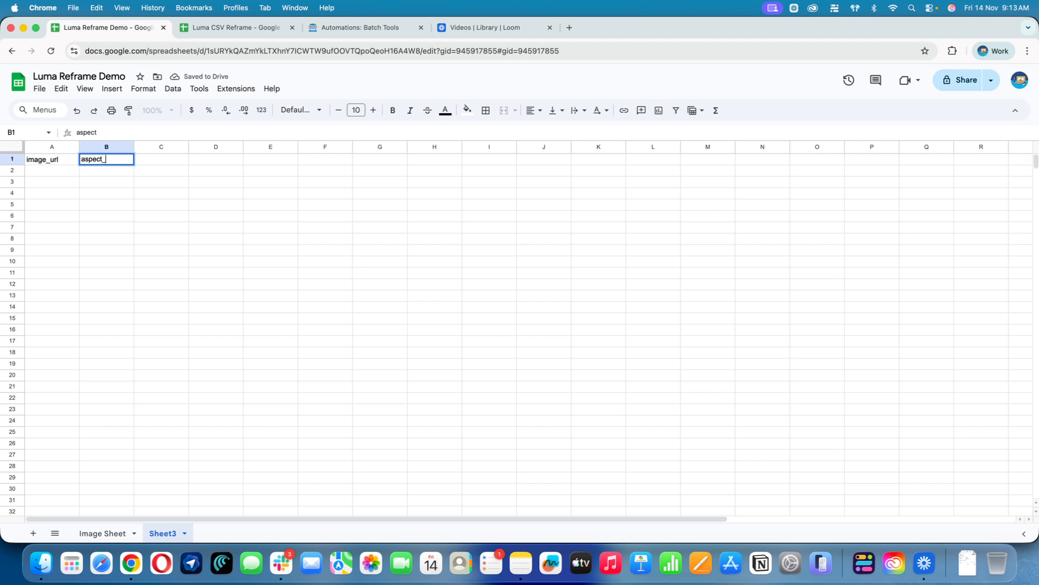
pyautogui.write('ratio')
pyautogui.click(54, 171)
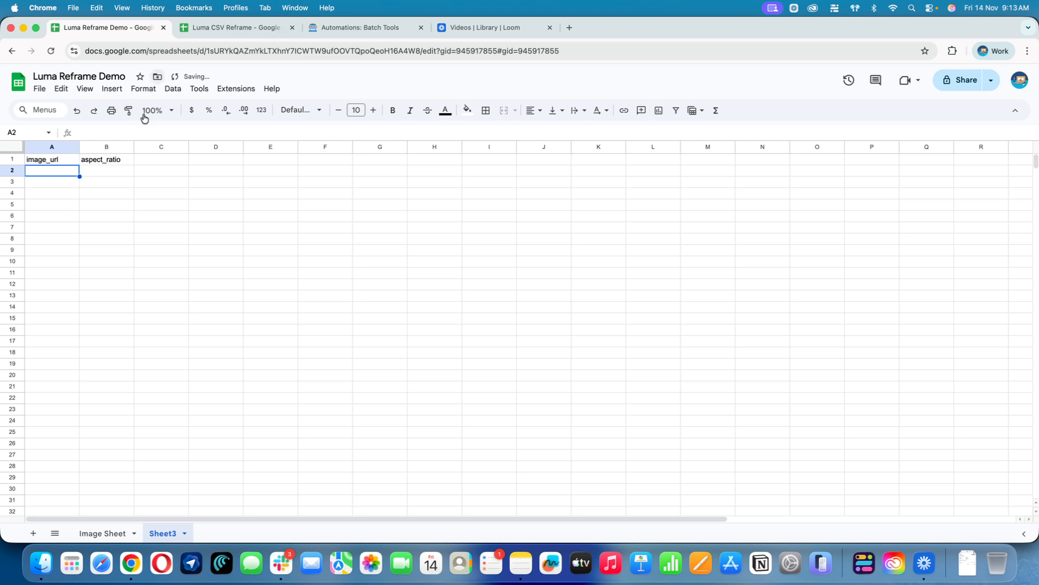
# Step: Copy the whole image column from Image Sheet into column A of Sheet3
pyautogui.click(97, 533)
pyautogui.click(282, 146)
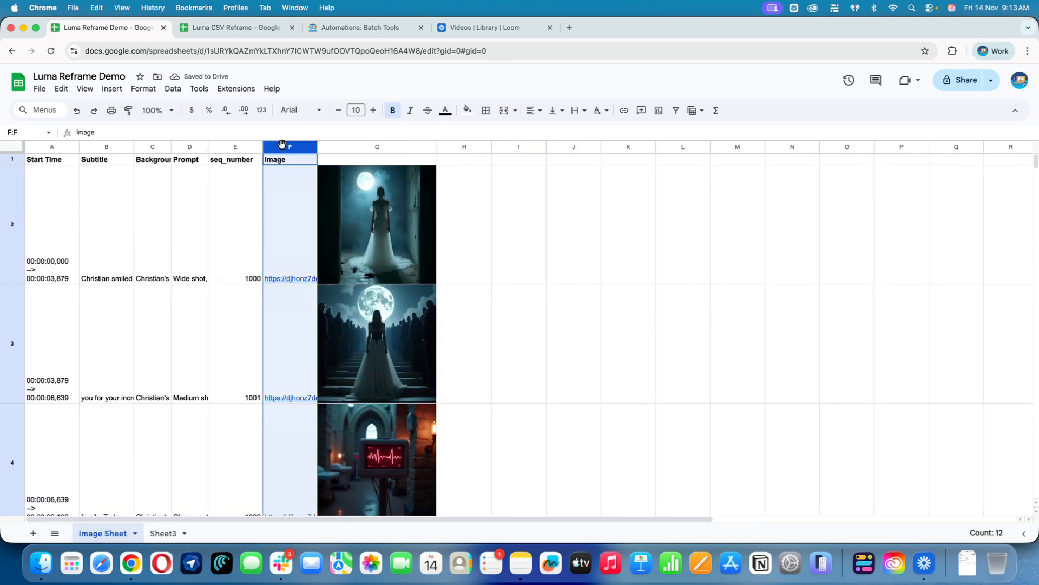
pyautogui.click(163, 533)
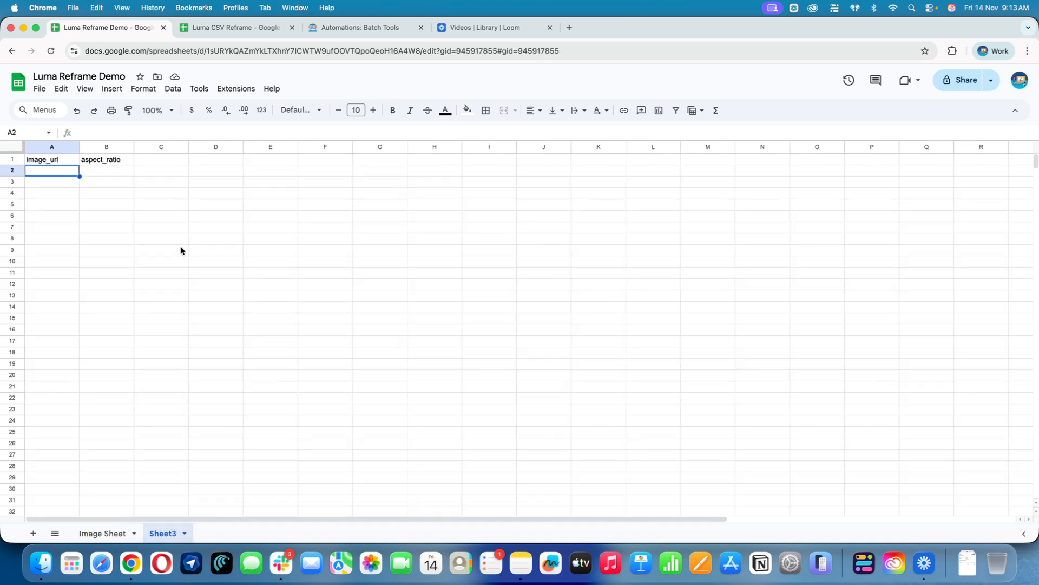
pyautogui.click(56, 151)
pyautogui.press('super+v')
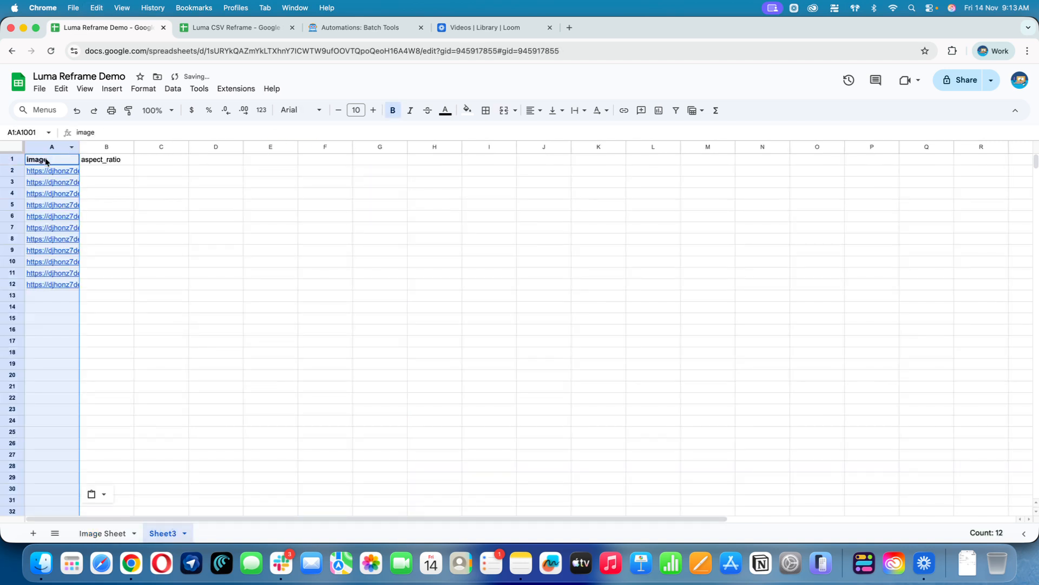
# Step: Rename the A1 header as image_url and make the aspect_ratio header in B1 bold
pyautogui.click(46, 160)
pyautogui.write('_')
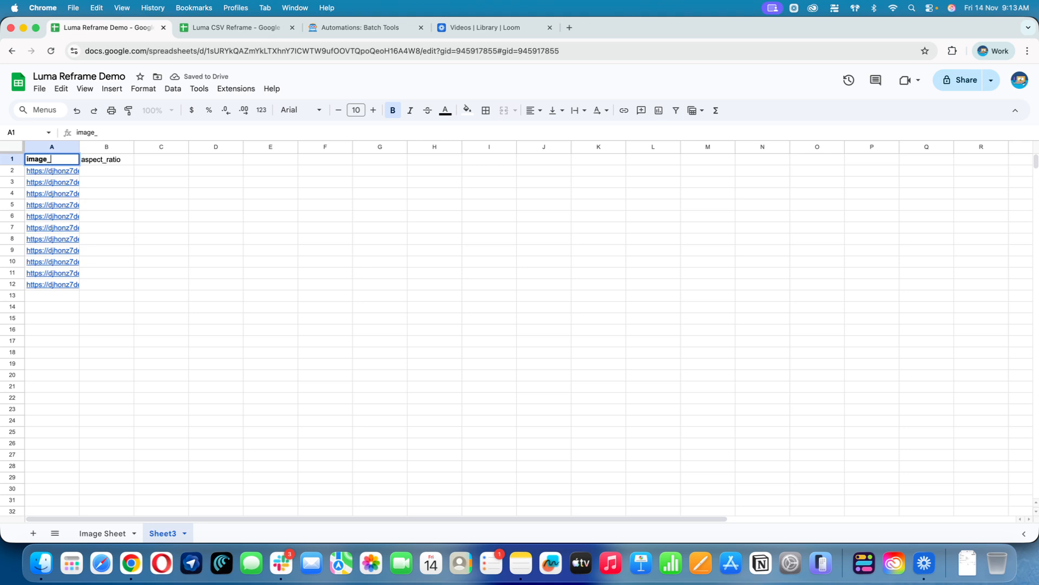
pyautogui.write('url')
pyautogui.click(101, 162)
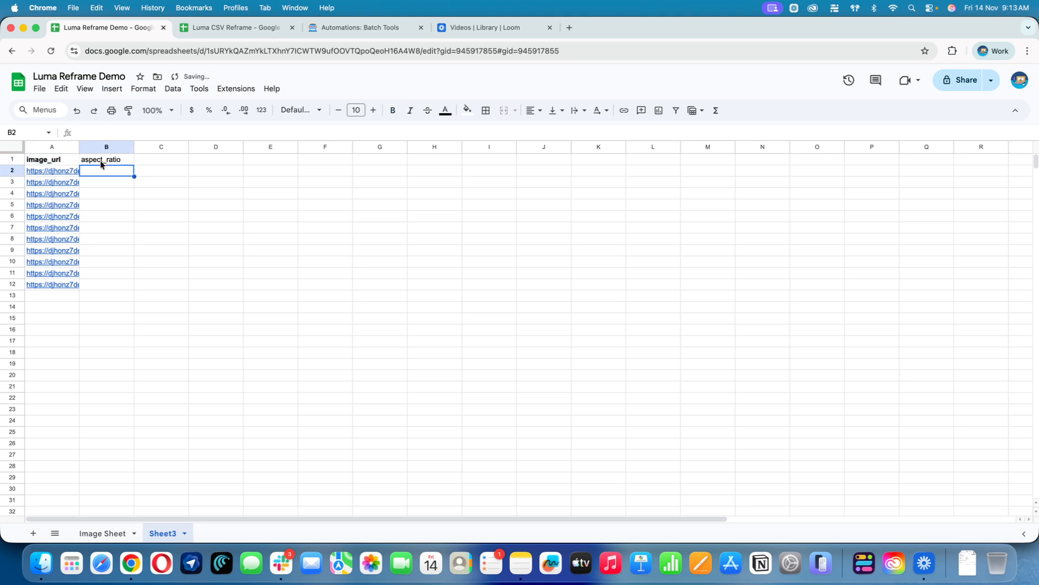
pyautogui.hotkey('ctrl', 'b')
# Step: Check the first image link in Sheet3 against its picture in Image Sheet, and return to the first empty aspect_ratio cell
pyautogui.click(112, 175)
pyautogui.click(105, 147)
pyautogui.click(111, 172)
pyautogui.click(48, 172)
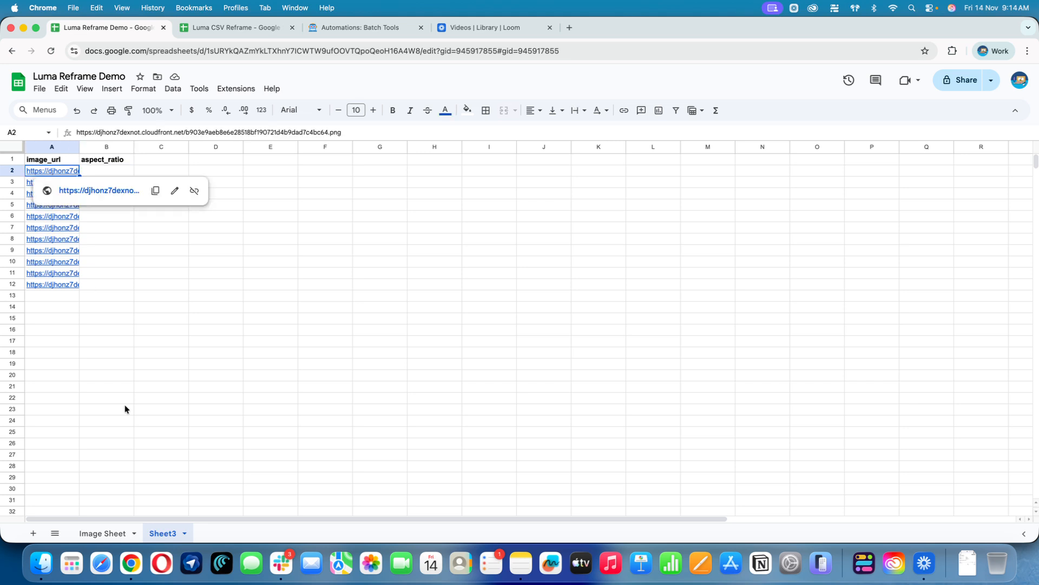
pyautogui.click(106, 534)
pyautogui.click(384, 242)
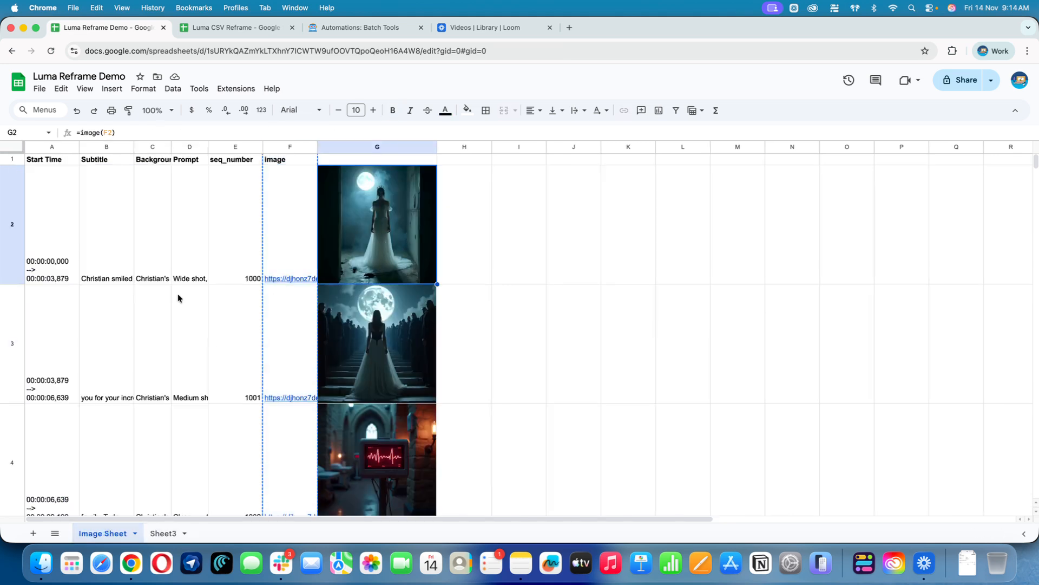
pyautogui.click(164, 533)
pyautogui.click(107, 174)
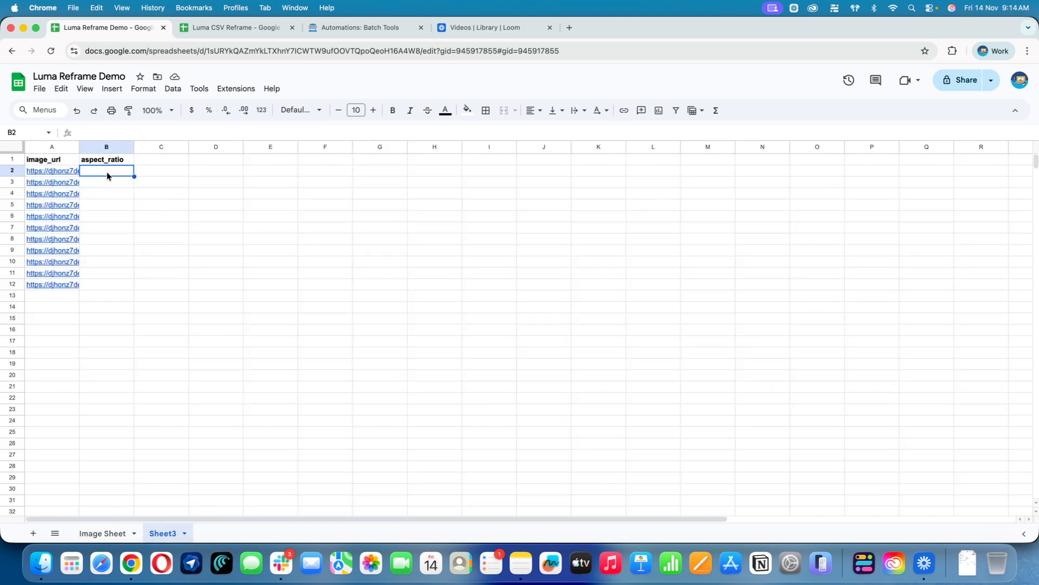
# Step: Set the aspect ratio to 9:16 in B2 and copy it down to B12 for all the image links
pyautogui.write('9:16')
pyautogui.press('Return')
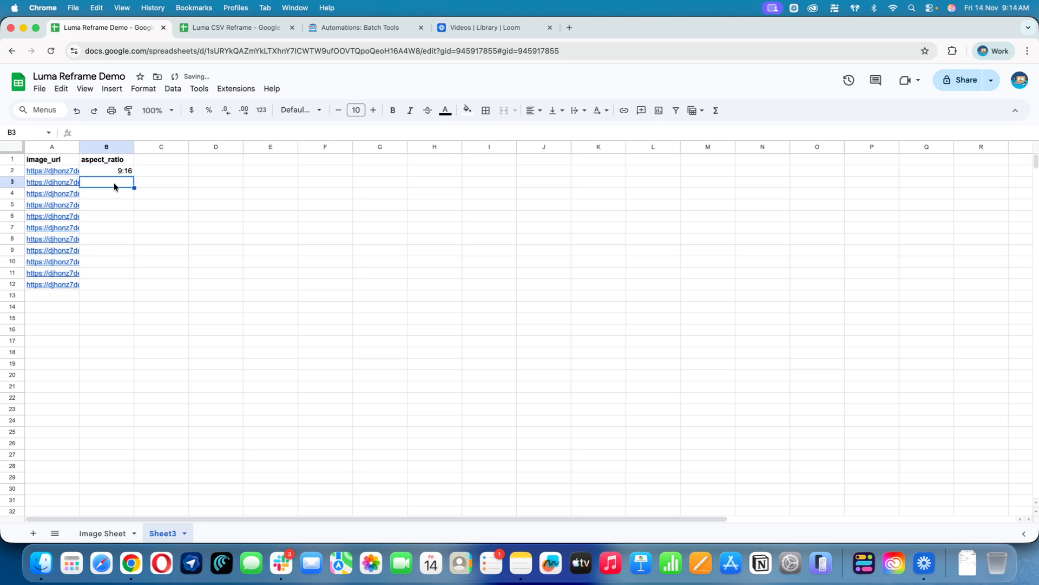
pyautogui.click(111, 171)
pyautogui.press('cmd+c')
pyautogui.click(109, 183)
pyautogui.keyDown('shift'); pyautogui.click(111, 286); pyautogui.keyUp('shift')
pyautogui.press('cmd+v')
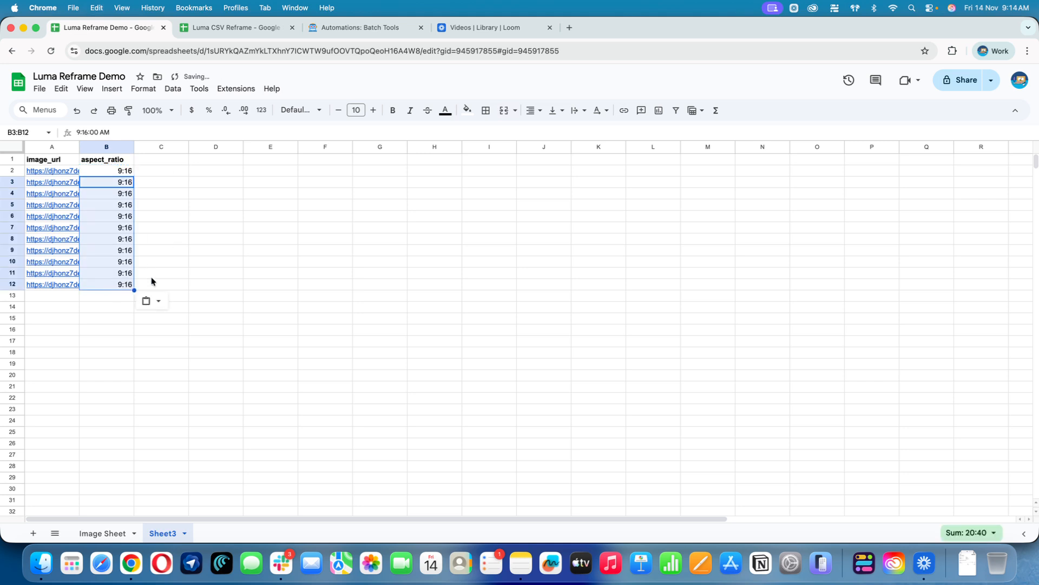
pyautogui.click(153, 282)
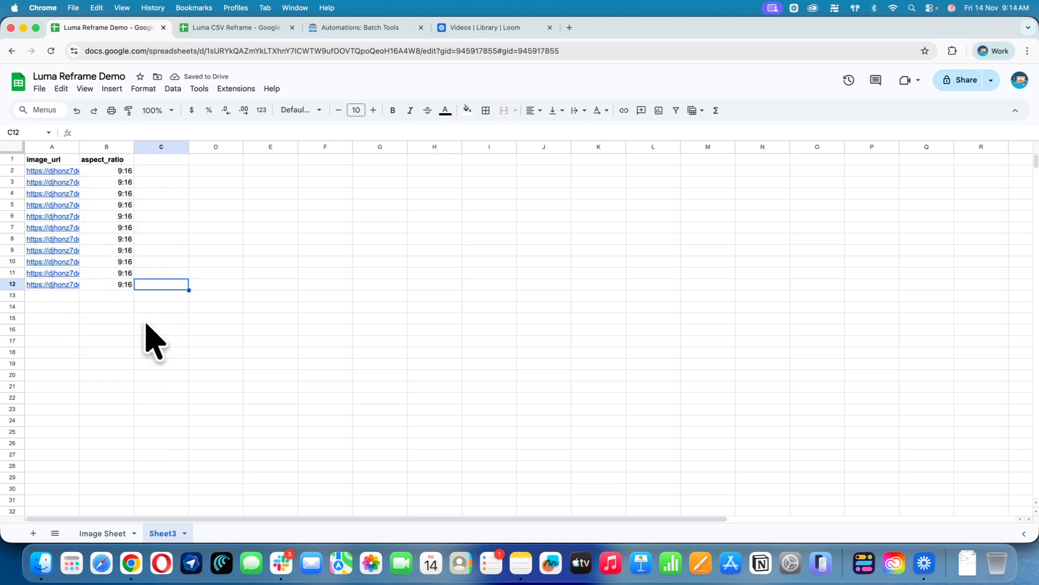
pyautogui.click(116, 294)
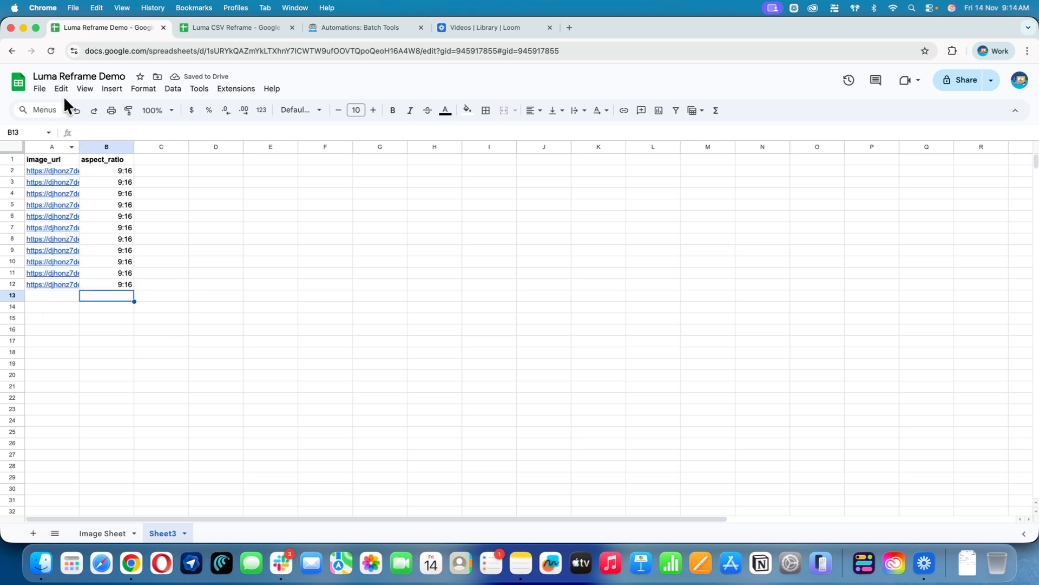
# Step: Download Sheet3 as comma-separated values into the Luma CSV Reframe folder under the name Luma Reframe Demo - Sheet1.csv
pyautogui.click(39, 88)
pyautogui.moveTo(86, 220)
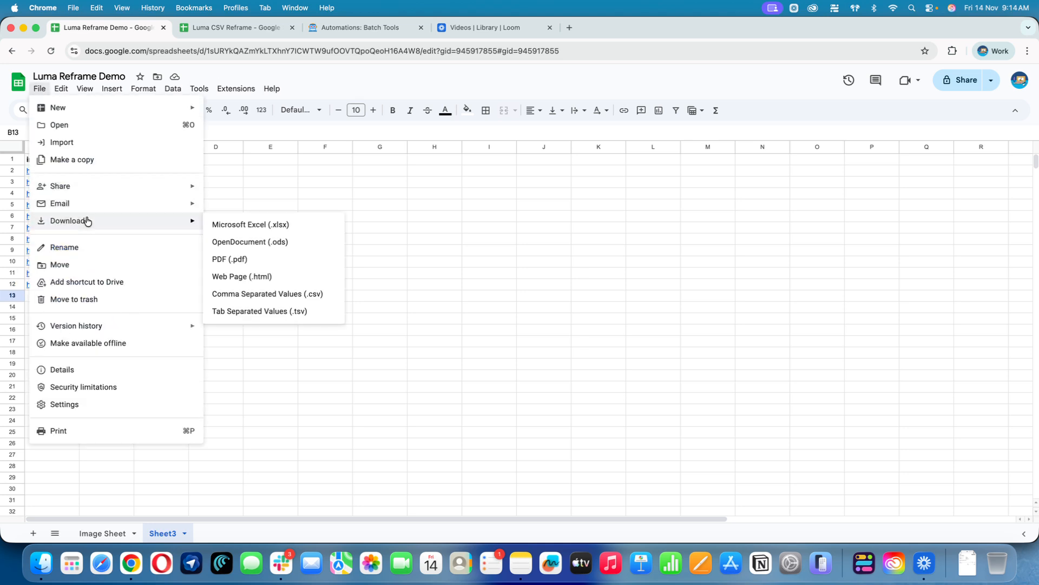
pyautogui.click(283, 296)
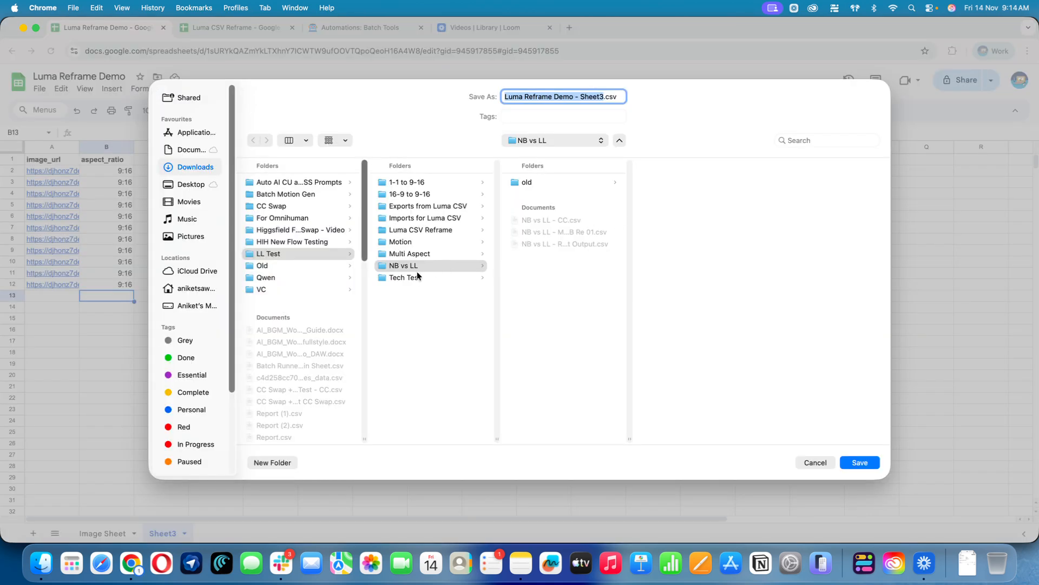
pyautogui.click(422, 230)
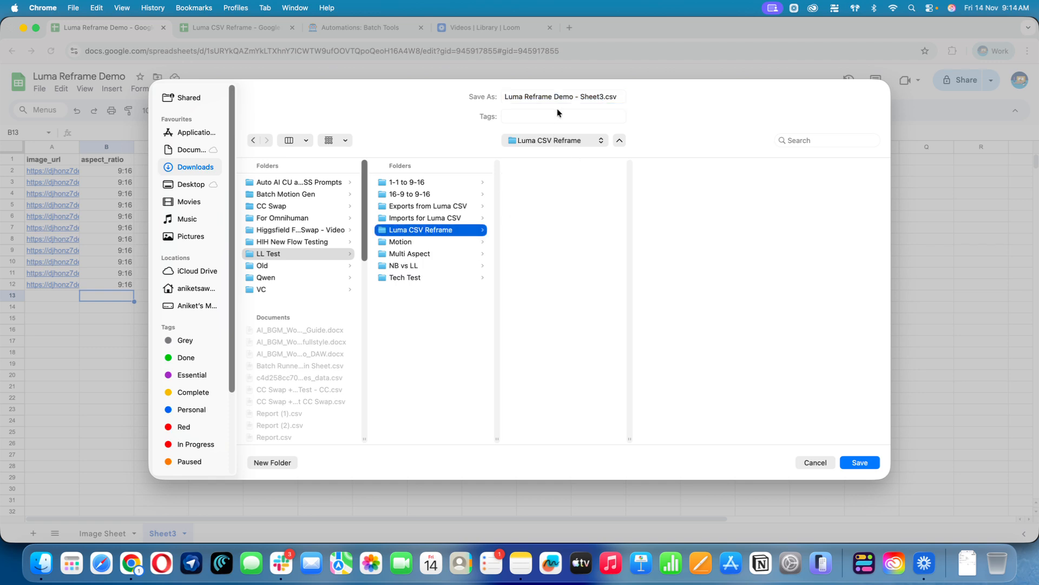
pyautogui.moveTo(573, 97); pyautogui.dragTo(505, 97)
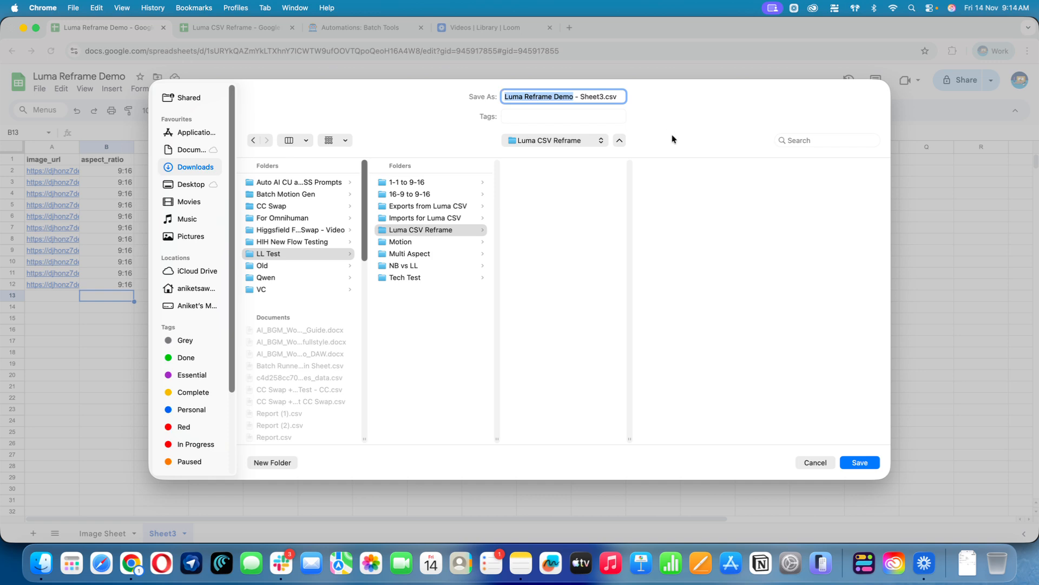
pyautogui.click(603, 97)
pyautogui.press('BackSpace')
pyautogui.write('1')
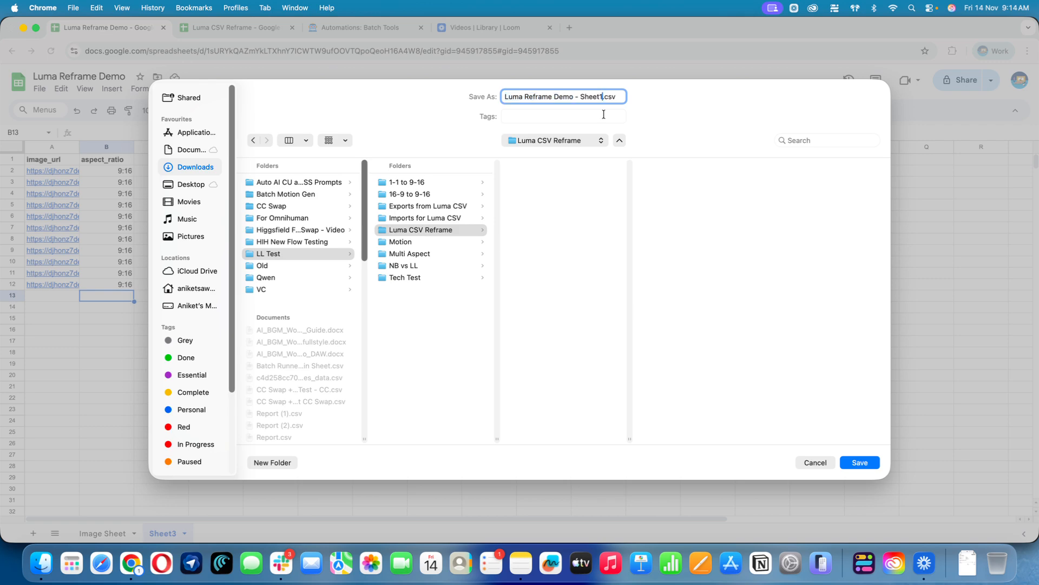
pyautogui.click(570, 204)
pyautogui.click(861, 462)
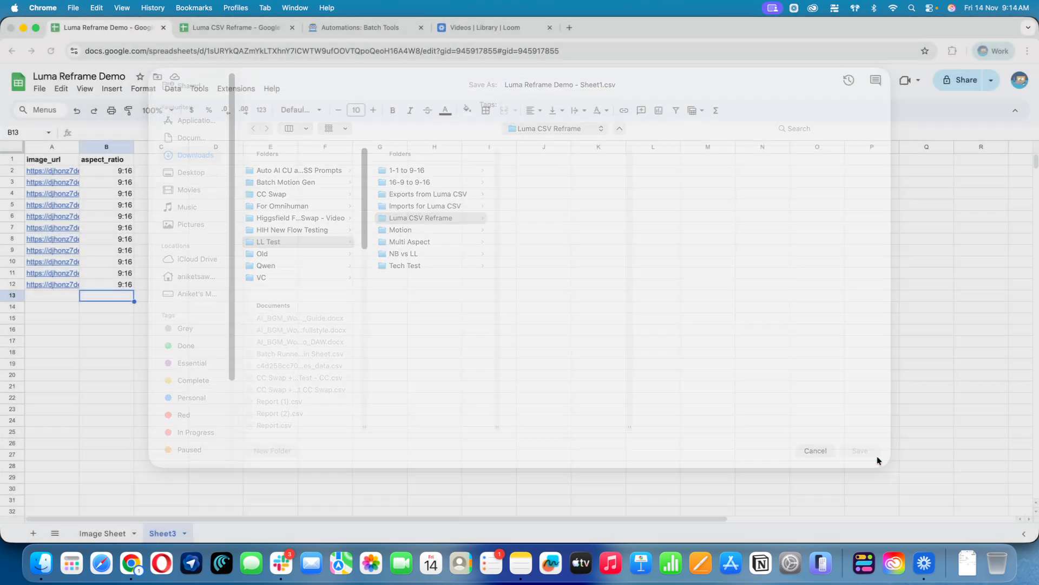
# Step: Switch to the Luma CSV Reframer page, name the image batch Luma Reframe Test and choose the photon-1 image model
pyautogui.click(371, 29)
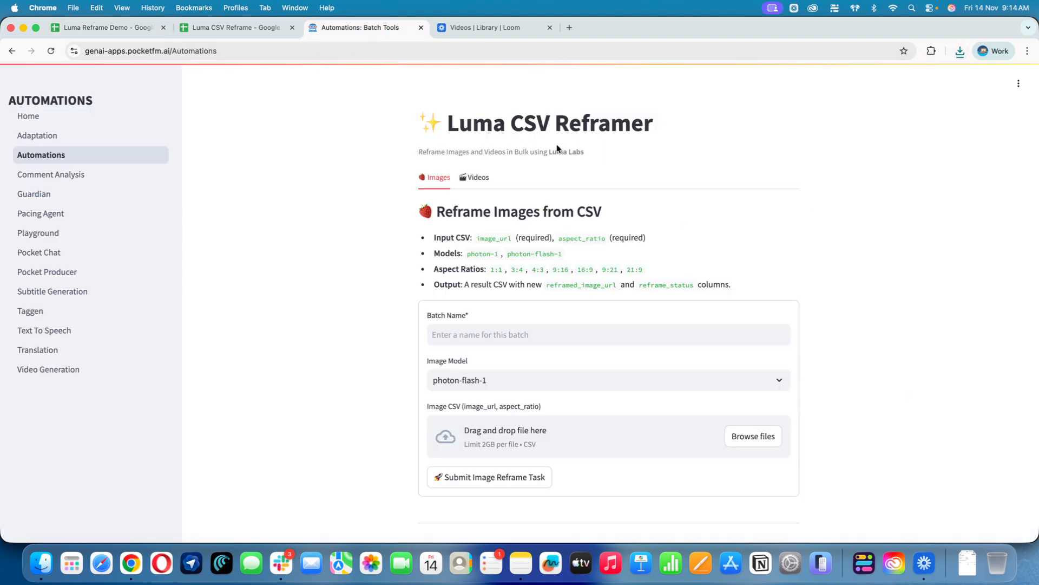
pyautogui.click(458, 337)
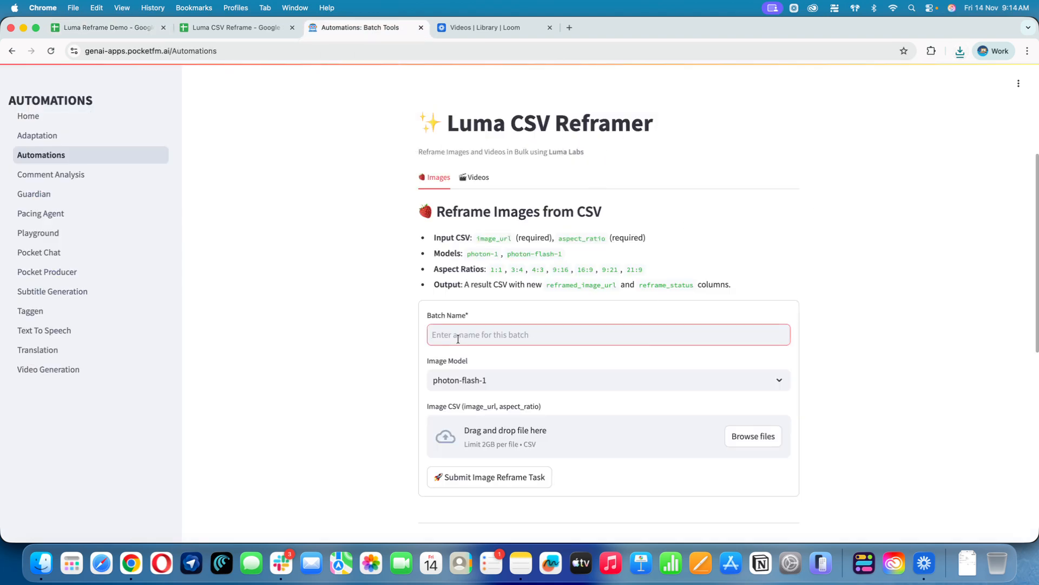
pyautogui.write('L')
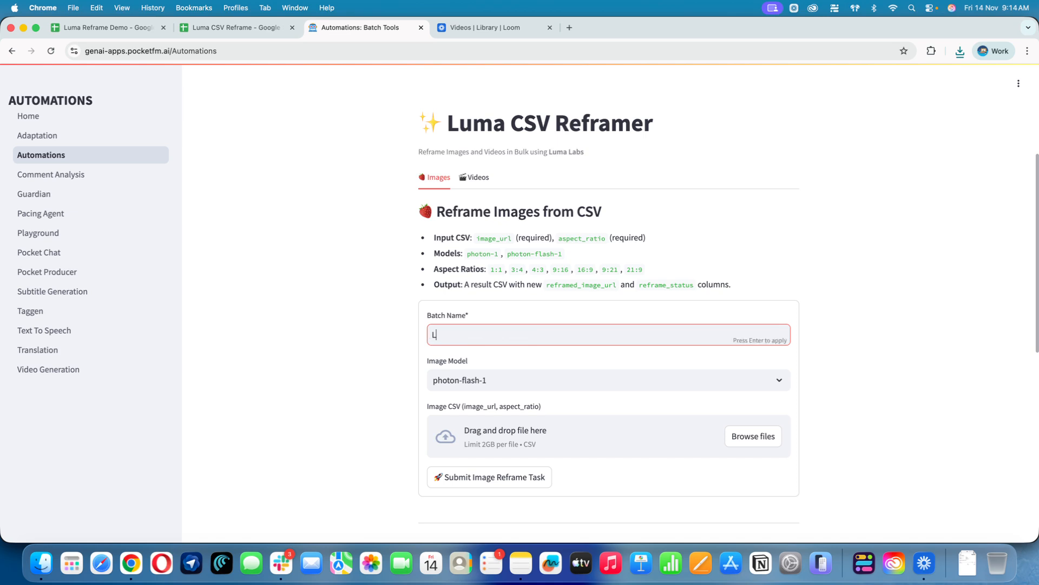
pyautogui.write('uma Reframe Test')
pyautogui.click(763, 377)
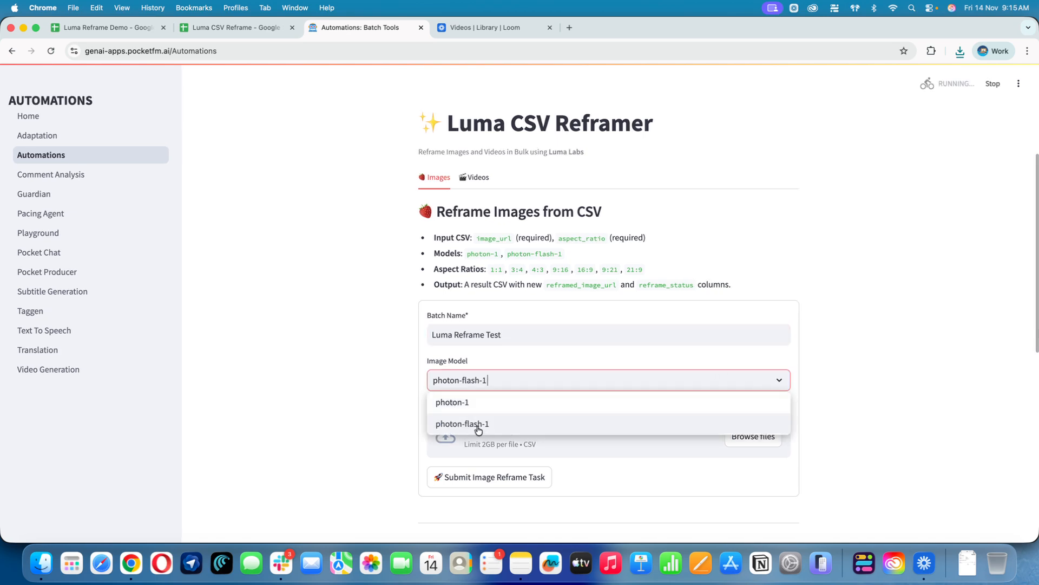
pyautogui.click(461, 403)
pyautogui.click(725, 383)
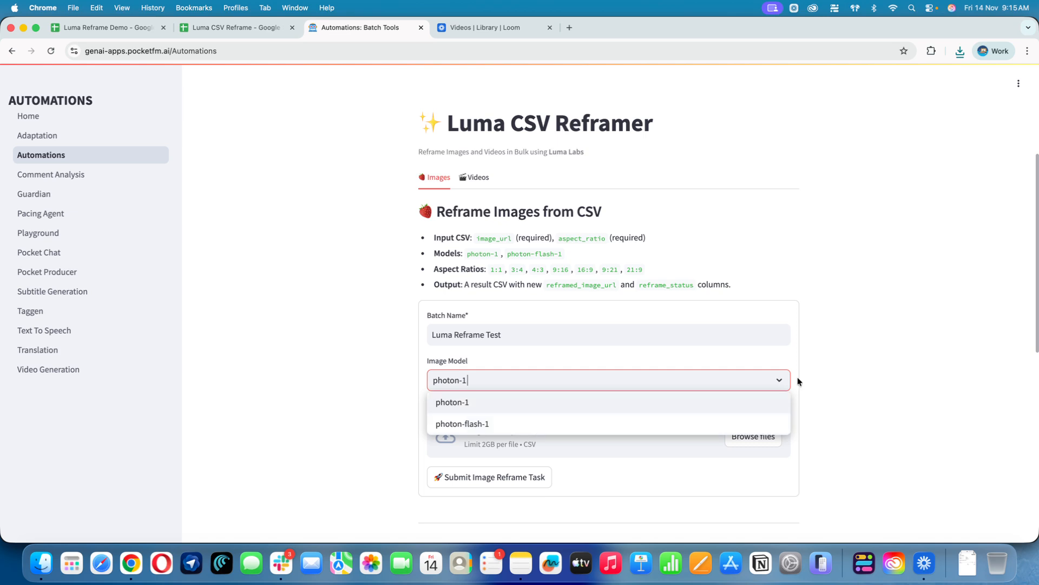
pyautogui.click(910, 386)
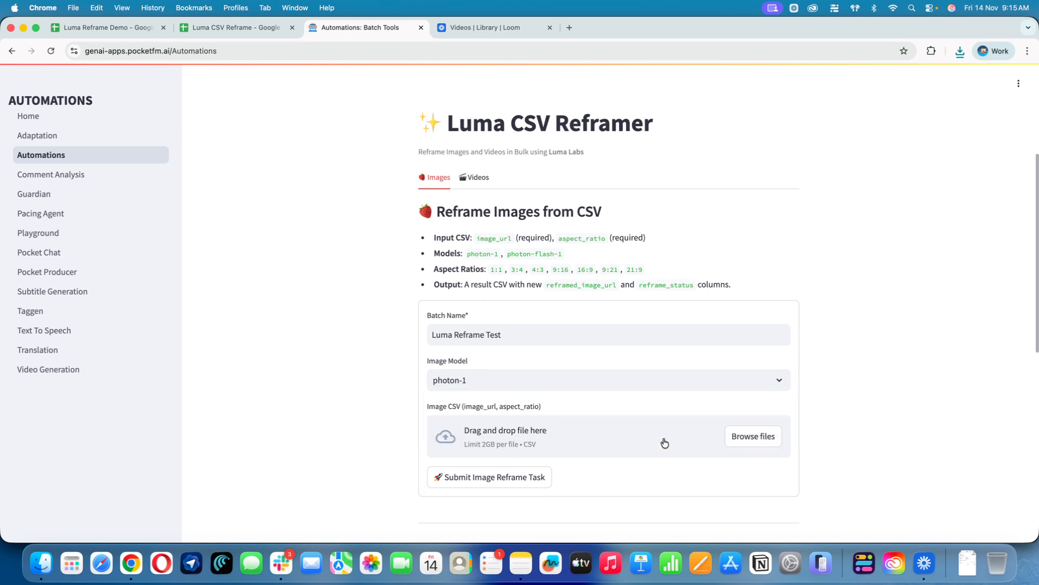
# Step: Upload Luma Reframe Demo - Sheet1.csv from the LL Test > Luma CSV Reframe folder as the image CSV
pyautogui.click(755, 438)
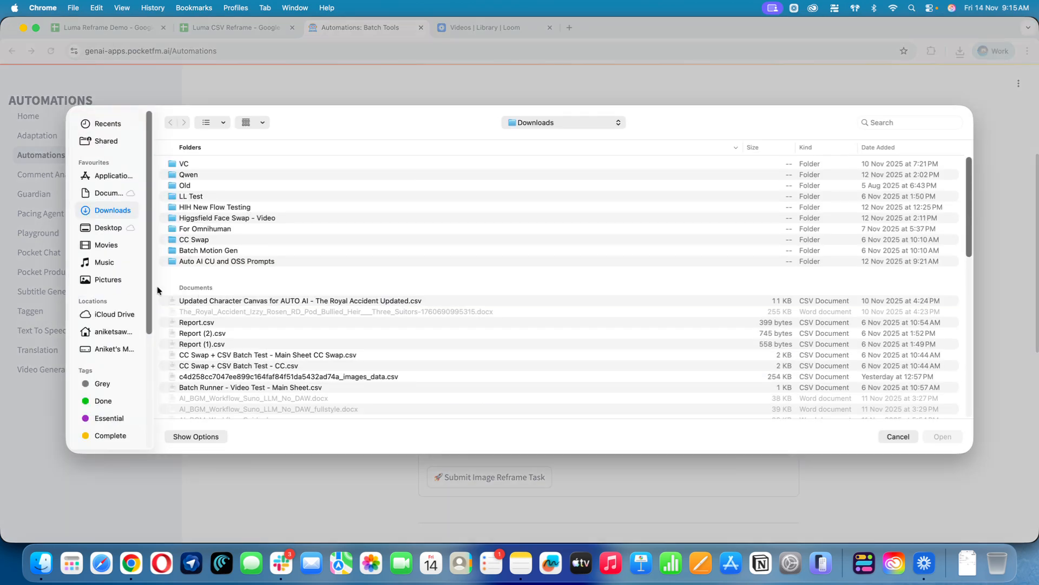
pyautogui.doubleClick(194, 197)
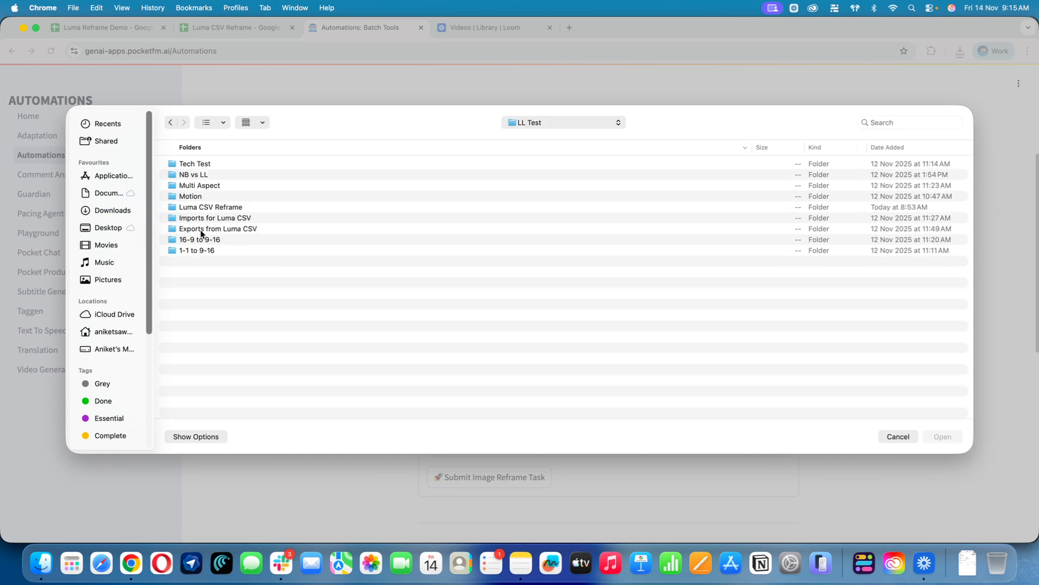
pyautogui.doubleClick(211, 206)
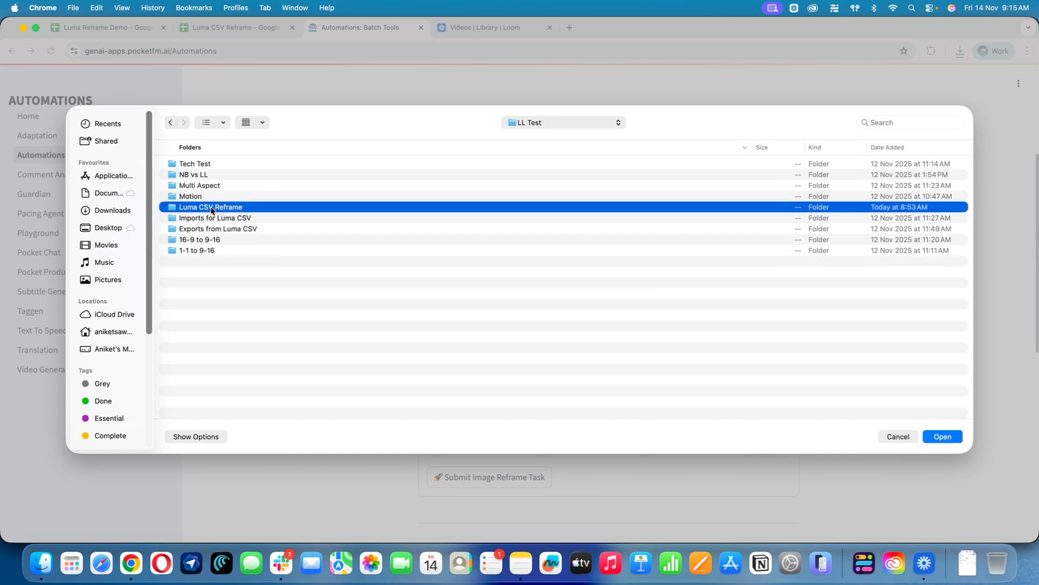
pyautogui.click(216, 165)
pyautogui.press('Return')
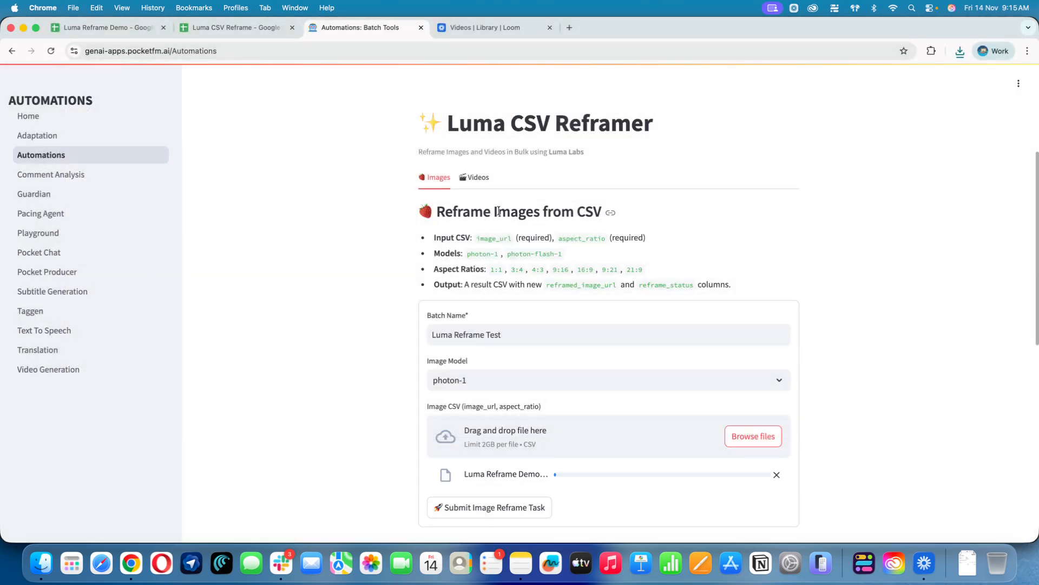
# Step: Submit the image reframe task for the Luma Reframe Test batch
pyautogui.scroll(-3, 357, 360)
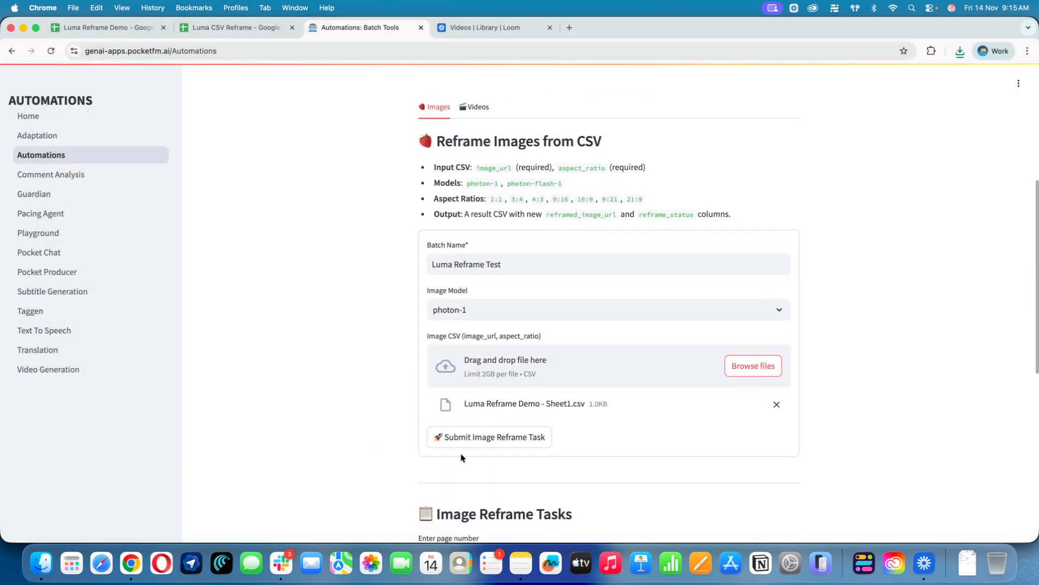
pyautogui.click(471, 441)
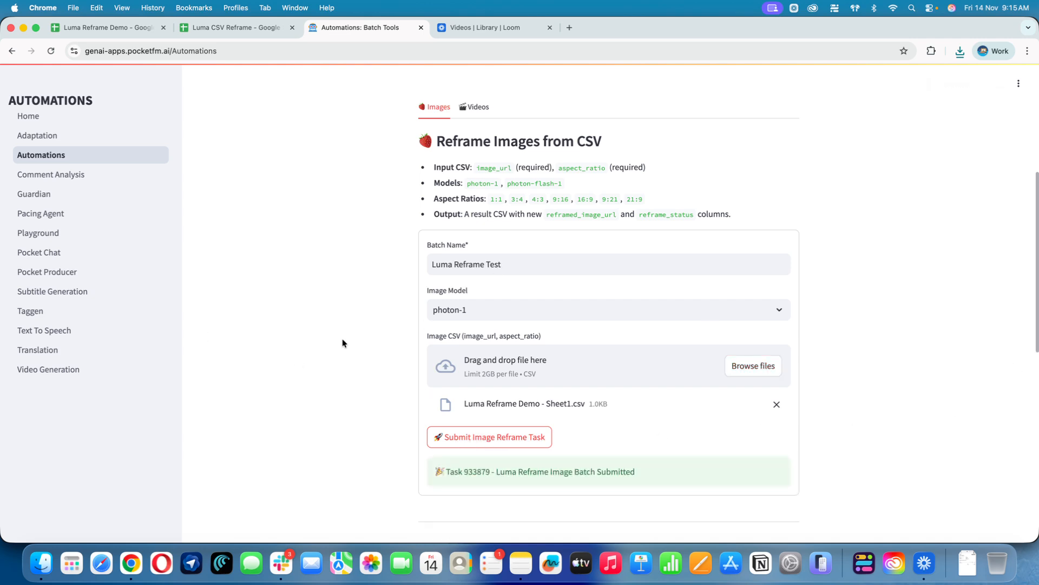
pyautogui.scroll(1, 342, 344)
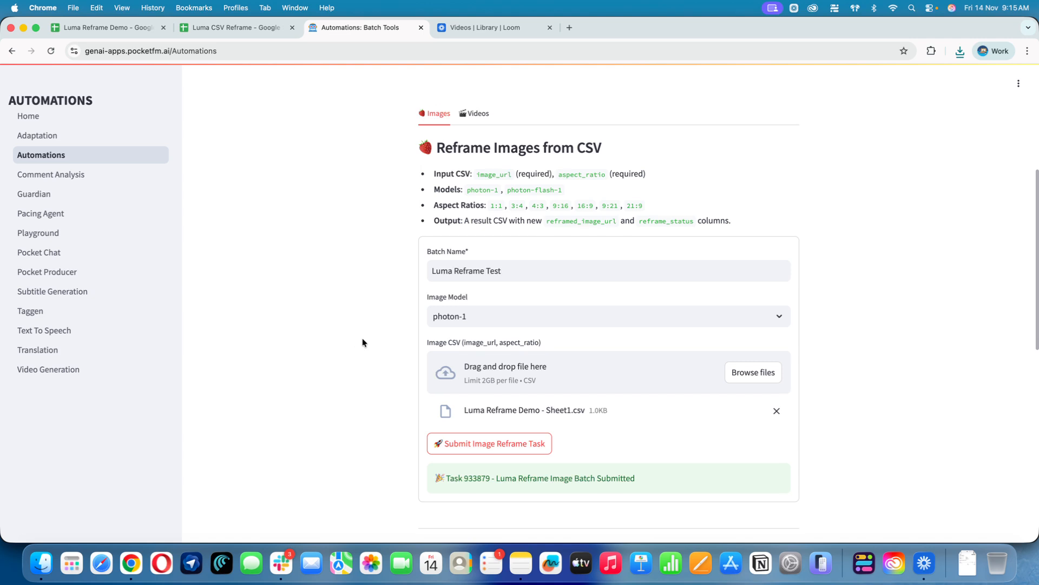
pyautogui.scroll(2, 363, 341)
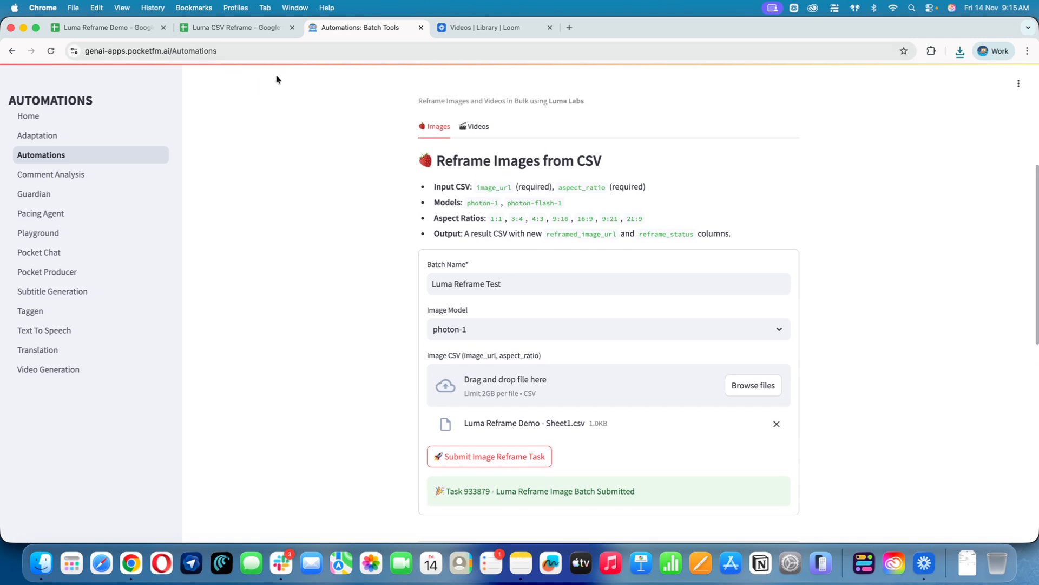
# Step: Compare the original and reframed images from row 2 onward in the Reframed_1:1 - 9:16 sheet of the Luma CSV Reframe spreadsheet
pyautogui.click(226, 28)
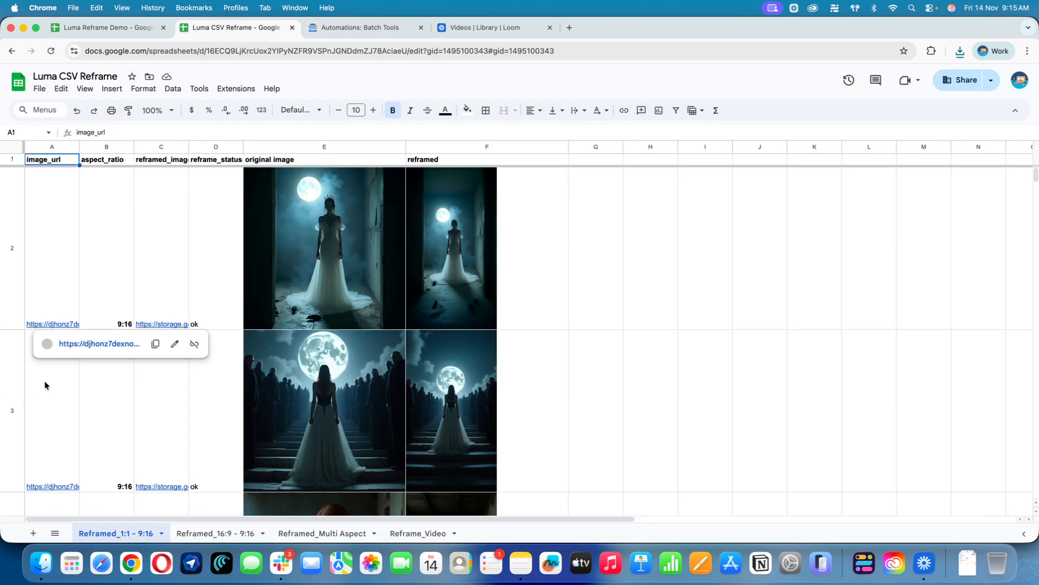
pyautogui.click(301, 241)
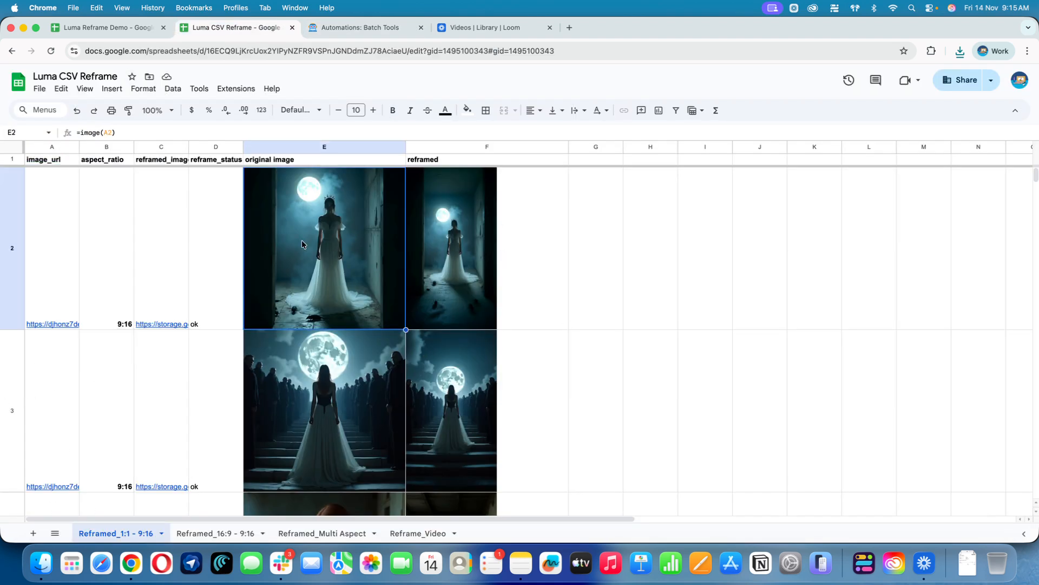
pyautogui.click(453, 287)
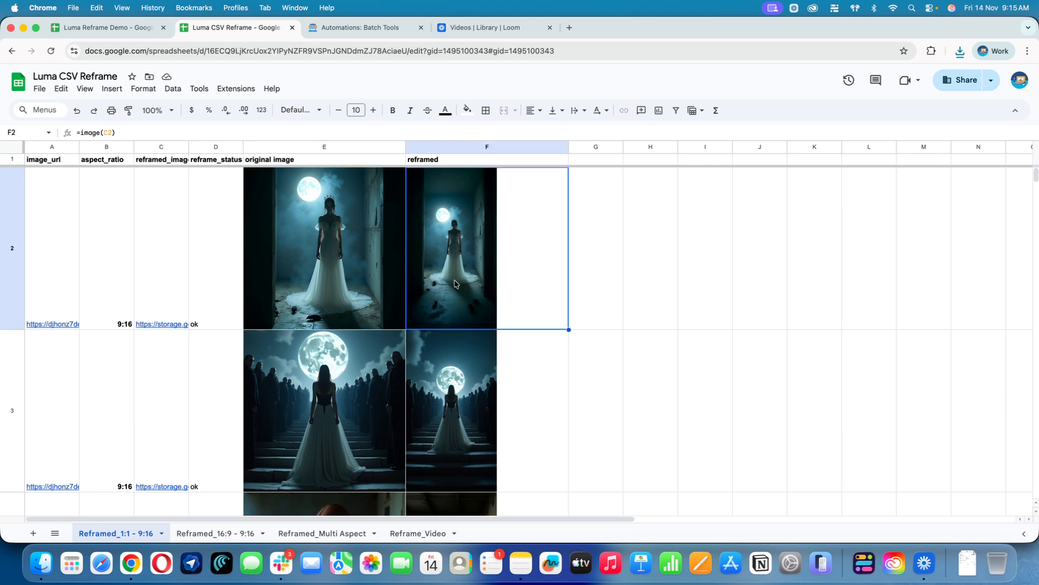
pyautogui.scroll(-3, 351, 389)
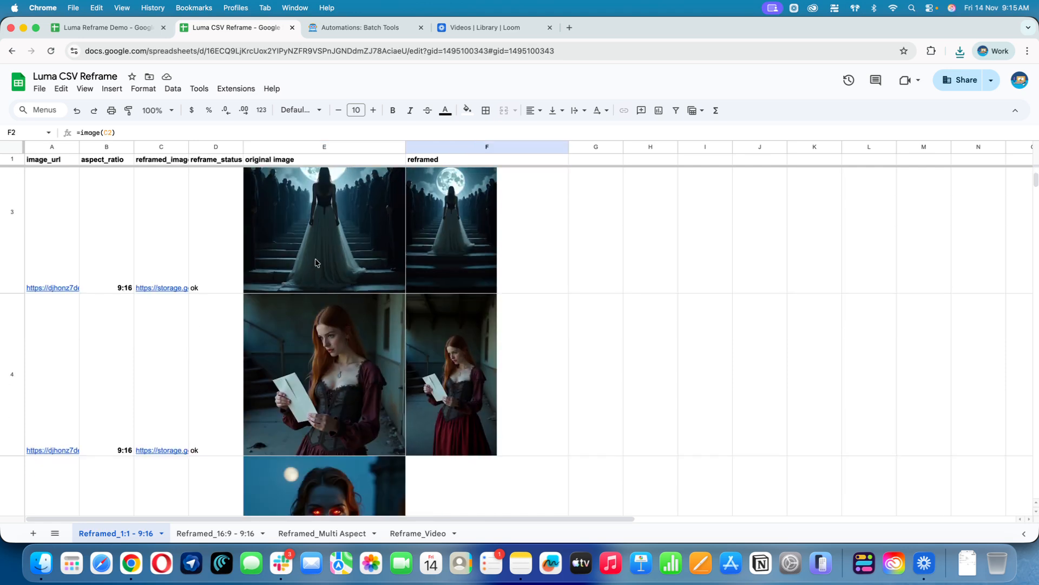
pyautogui.scroll(1, 315, 263)
pyautogui.click(458, 286)
pyautogui.scroll(3, 470, 309)
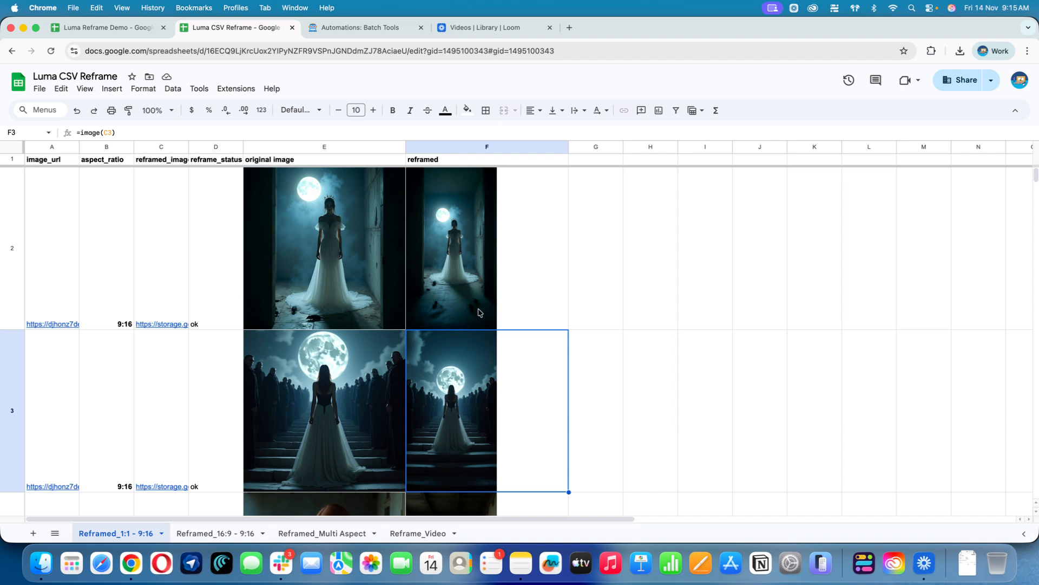
pyautogui.scroll(-3, 489, 357)
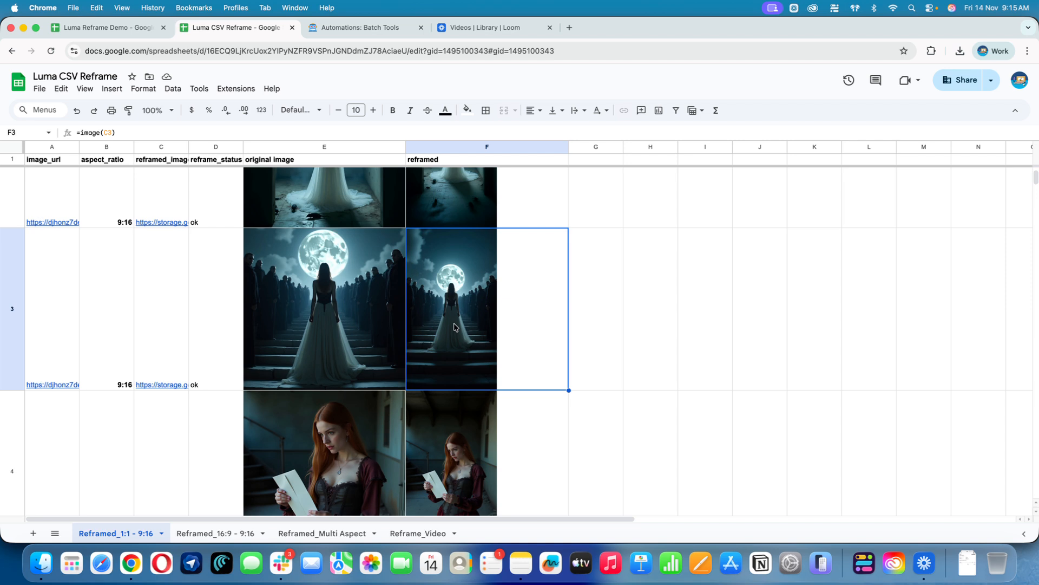
pyautogui.click(362, 311)
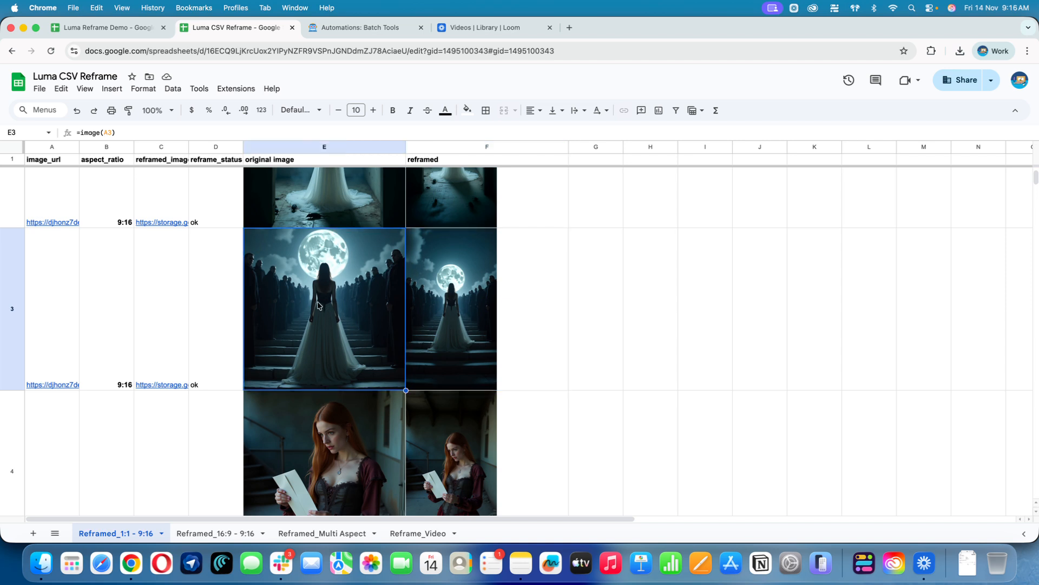
pyautogui.click(441, 324)
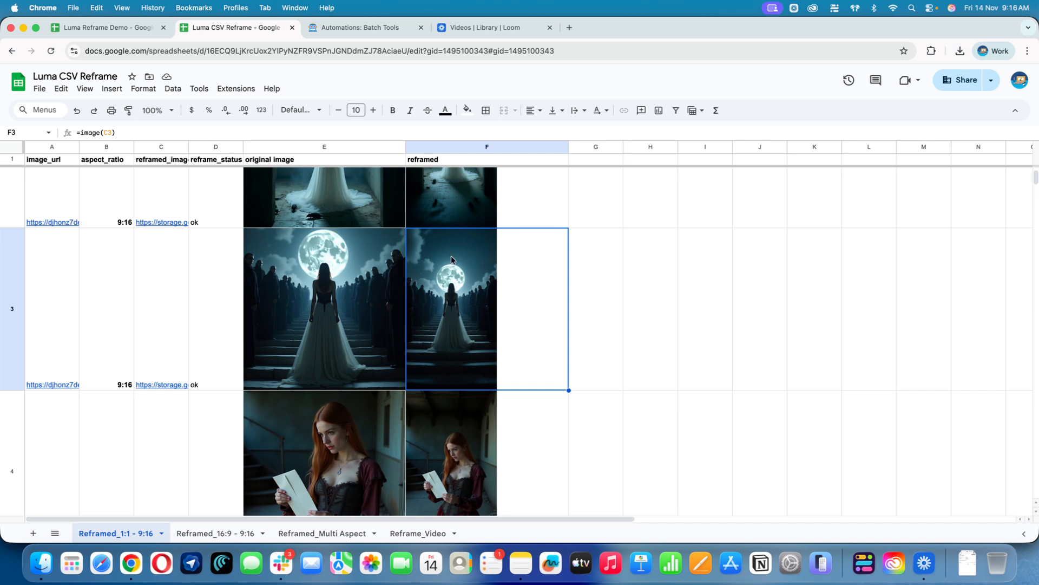
pyautogui.scroll(-5, 462, 300)
pyautogui.click(455, 292)
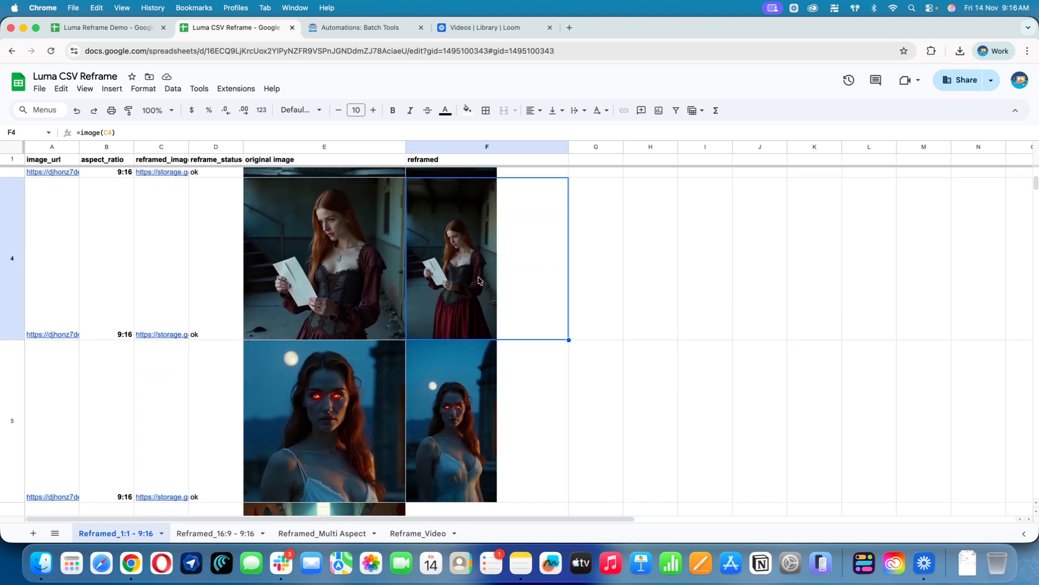
pyautogui.click(288, 269)
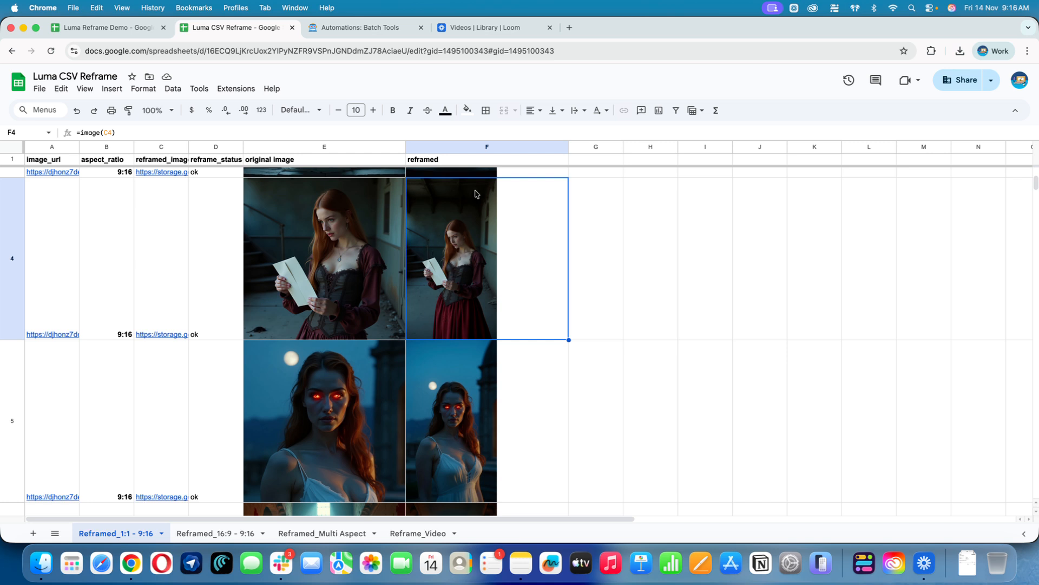
pyautogui.scroll(-3, 424, 348)
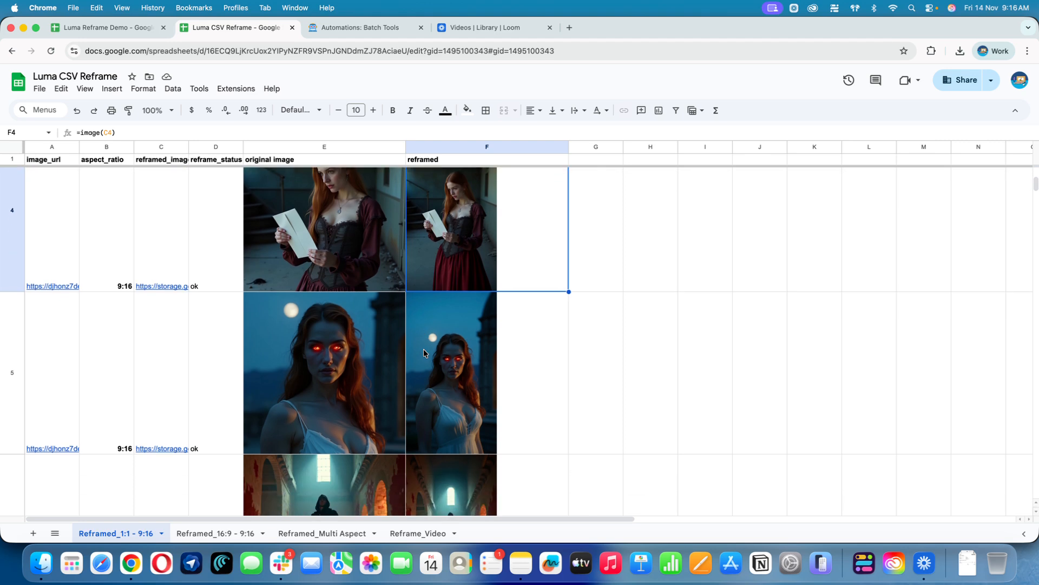
# Step: Compare the original and reframed images in rows 5 to 11 of the Reframed_1:1 - 9:16 sheet
pyautogui.click(326, 367)
pyautogui.click(475, 365)
pyautogui.scroll(-3, 372, 371)
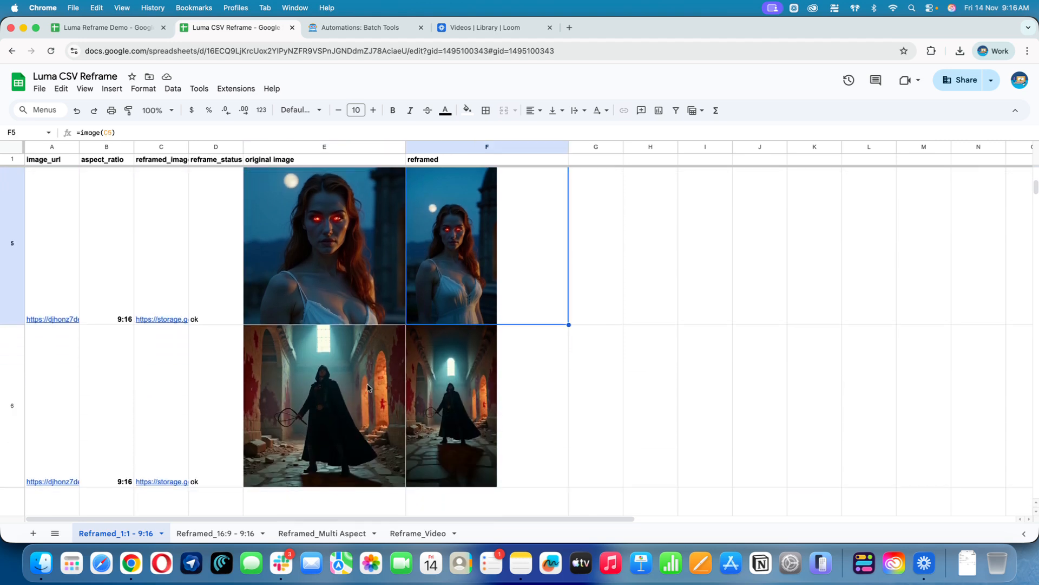
pyautogui.click(373, 370)
pyautogui.click(445, 400)
pyautogui.scroll(-5, 350, 356)
pyautogui.click(343, 363)
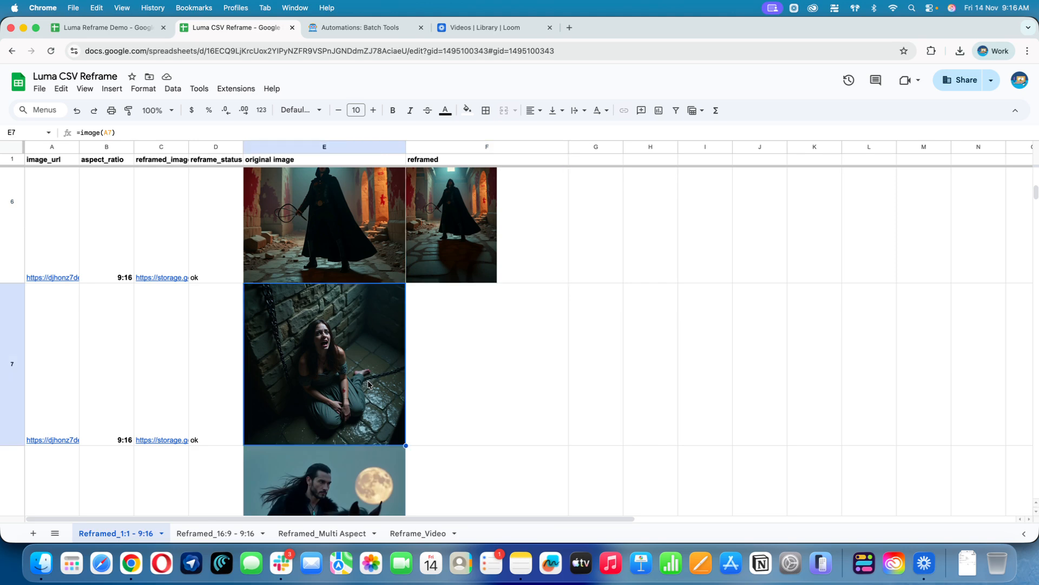
pyautogui.click(479, 368)
pyautogui.scroll(-5, 479, 368)
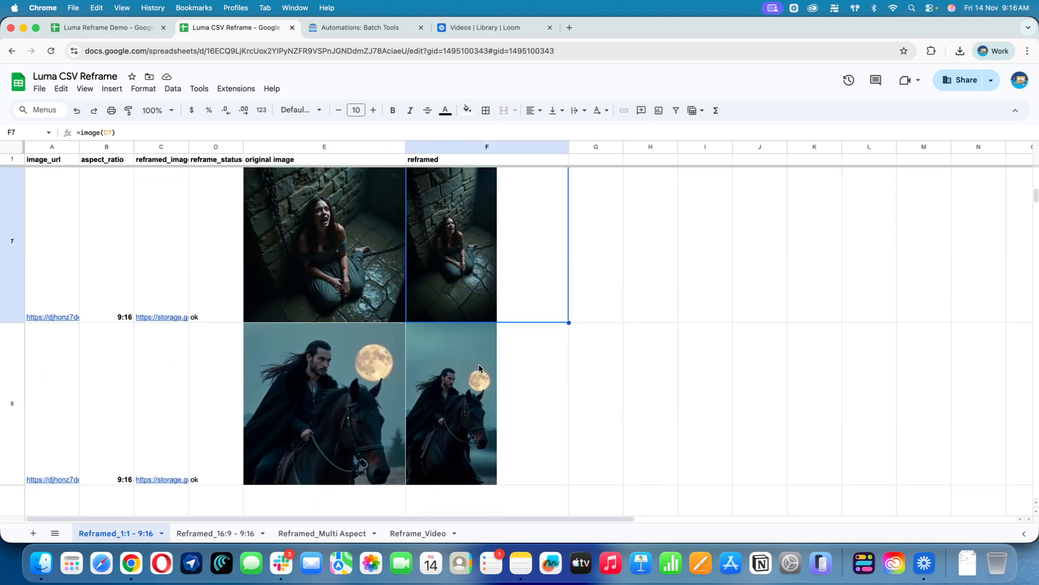
pyautogui.click(333, 395)
pyautogui.click(504, 377)
pyautogui.scroll(-2, 504, 372)
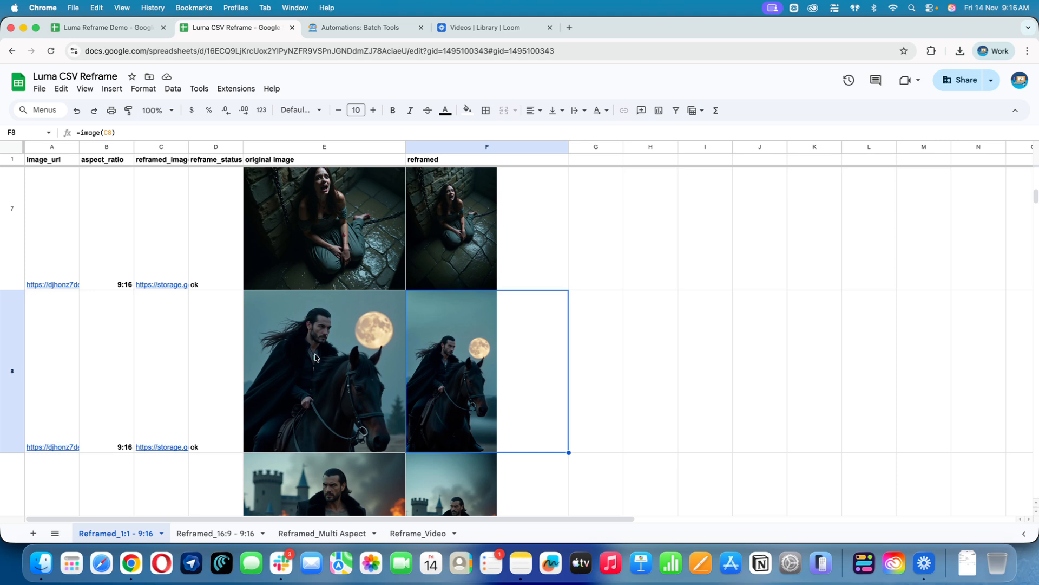
pyautogui.scroll(-5, 450, 381)
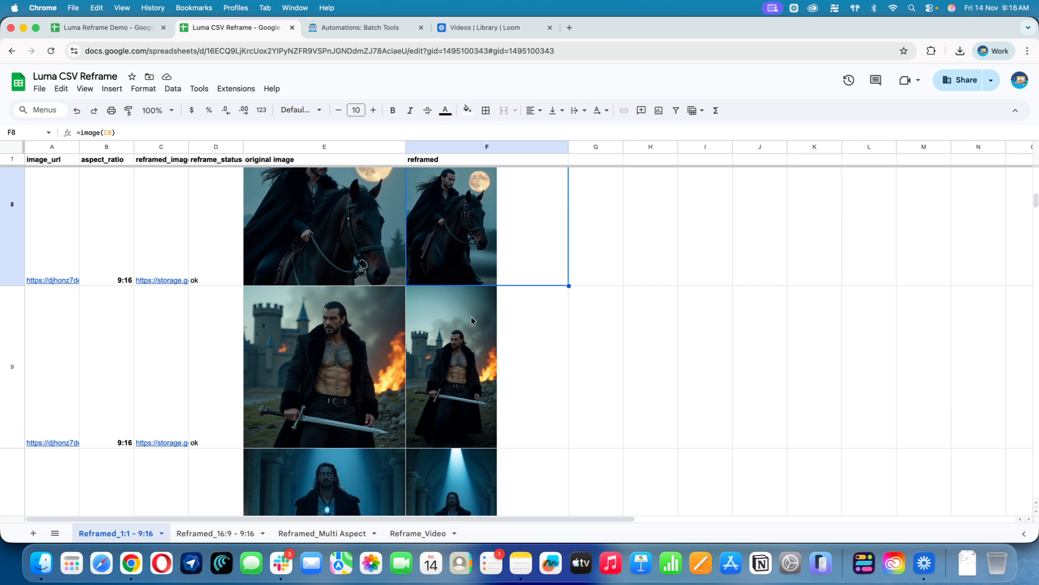
pyautogui.scroll(-5, 463, 326)
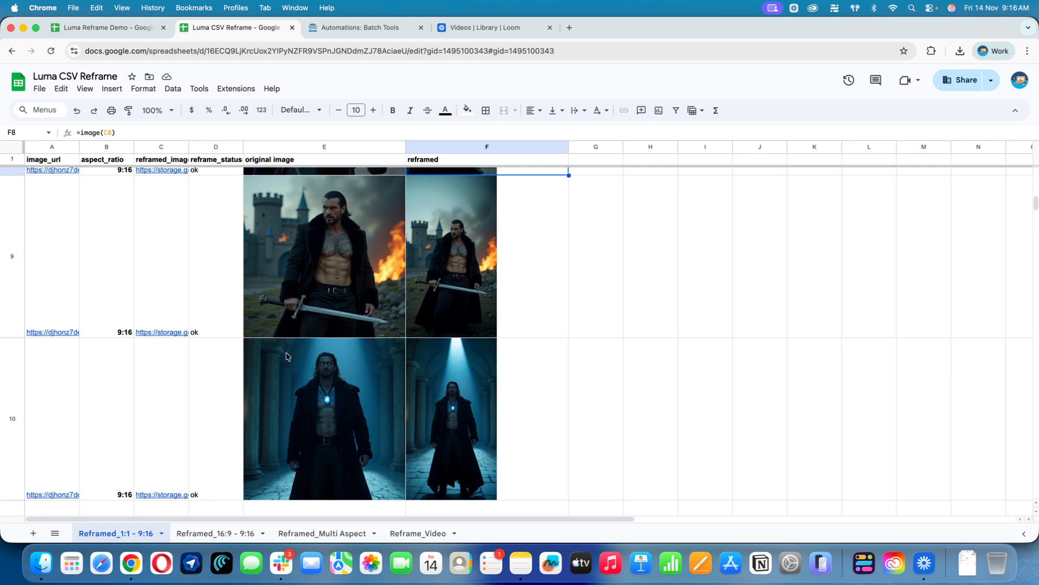
pyautogui.scroll(-2, 388, 428)
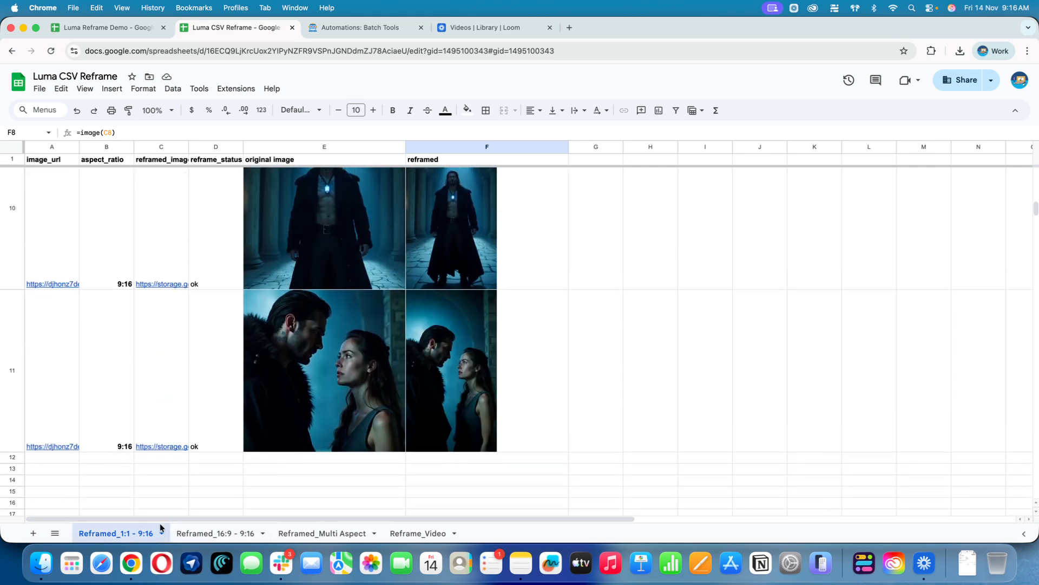
# Step: Open the Reframed_16:9 - 9:16 sheet and compare the original and reframed images in rows 2 to 7
pyautogui.click(213, 534)
pyautogui.click(418, 388)
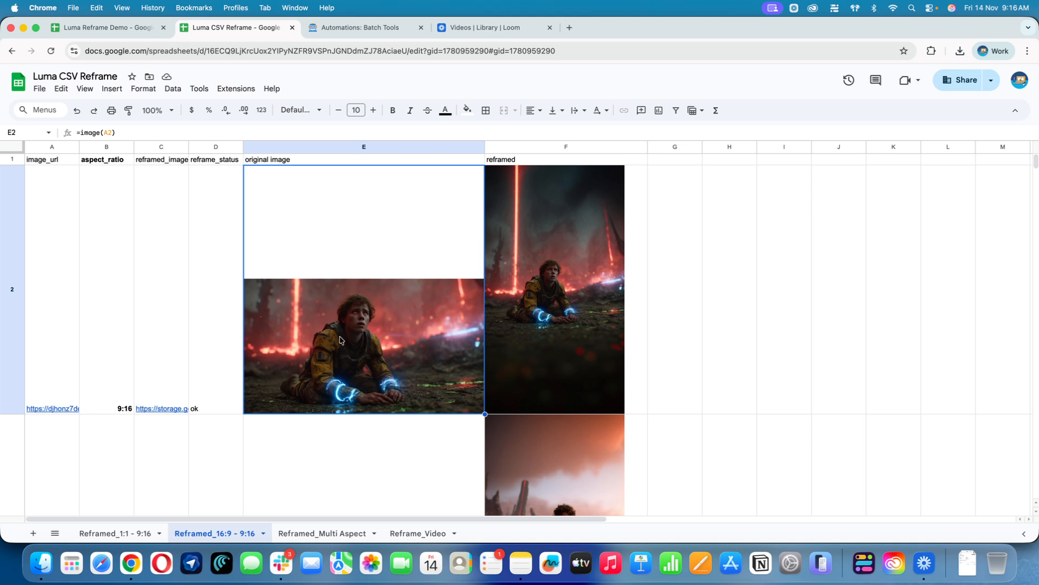
pyautogui.click(583, 319)
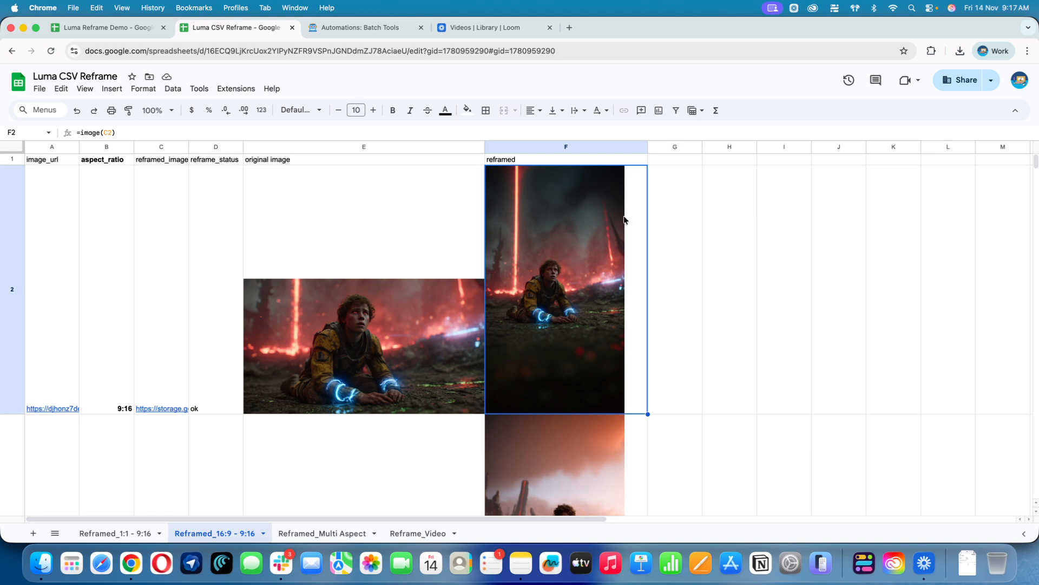
pyautogui.scroll(-5, 546, 321)
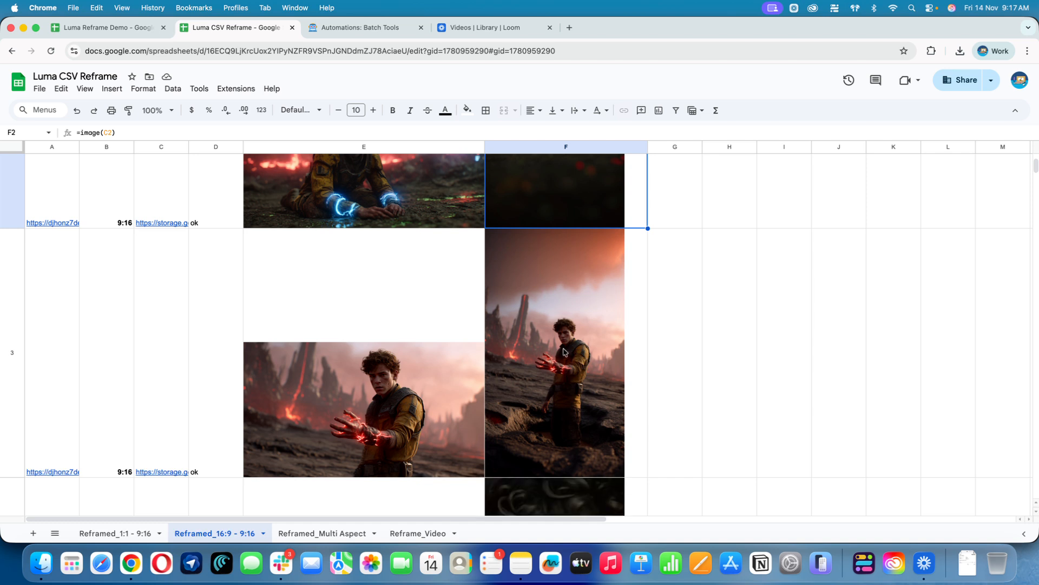
pyautogui.scroll(-1, 583, 366)
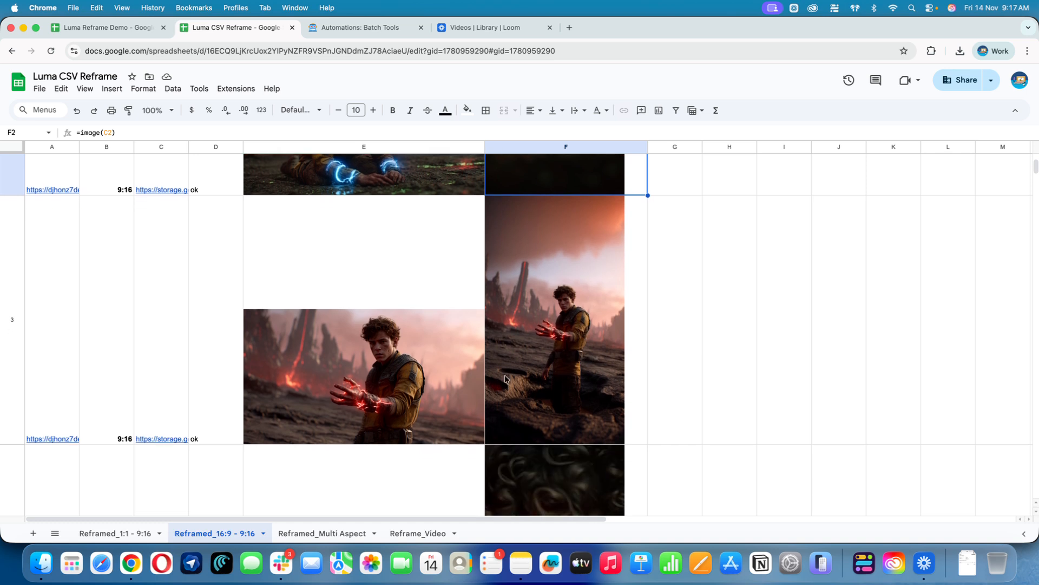
pyautogui.scroll(-8, 553, 365)
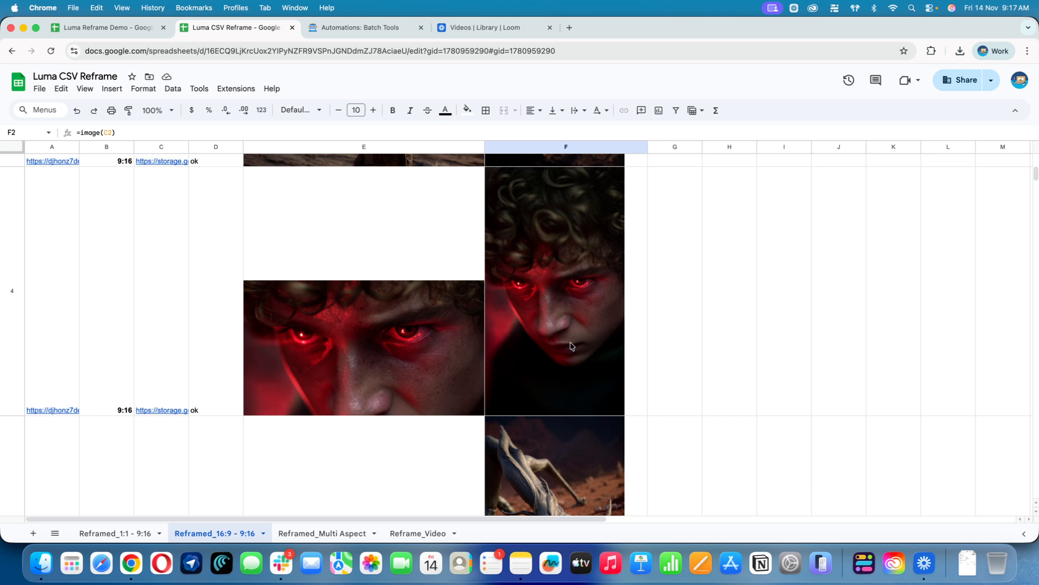
pyautogui.scroll(-4, 521, 353)
pyautogui.scroll(-2, 521, 353)
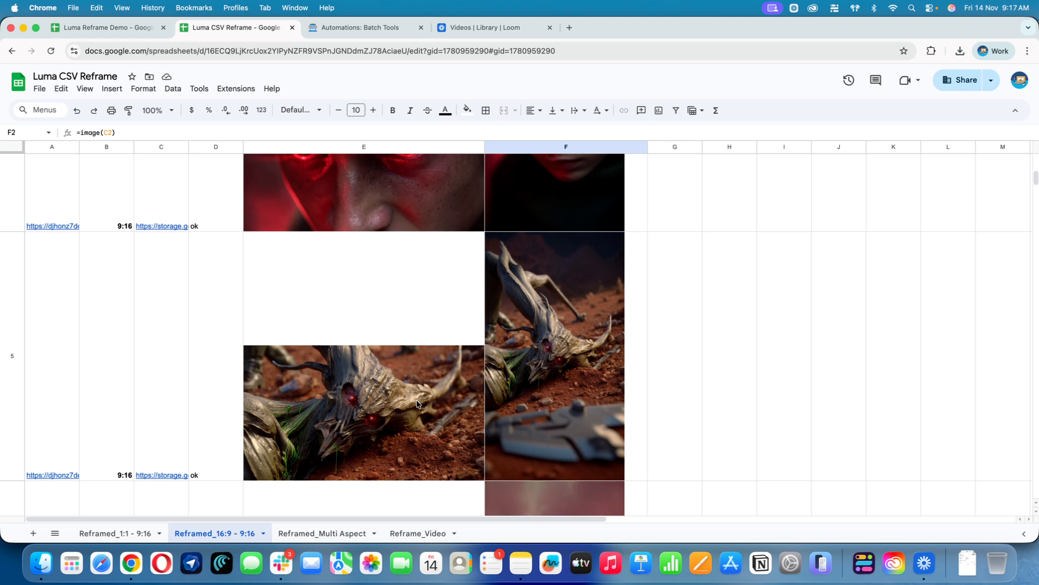
pyautogui.scroll(-7, 524, 407)
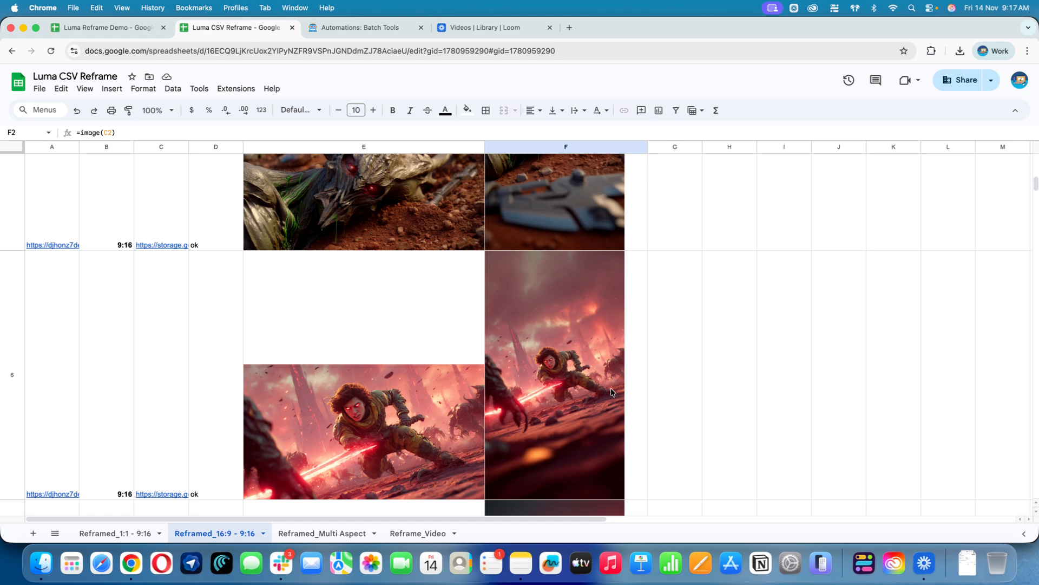
pyautogui.scroll(-10, 543, 370)
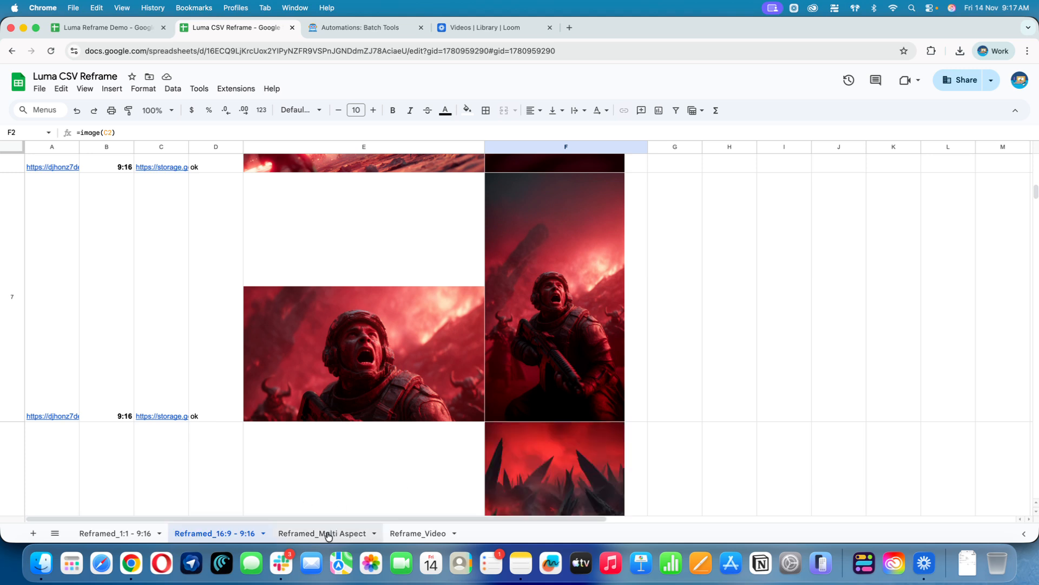
# Step: Open the Reframed_Multi Aspect sheet and compare each original with its reframed image and aspect ratio, from row 2 through row 8
pyautogui.click(328, 534)
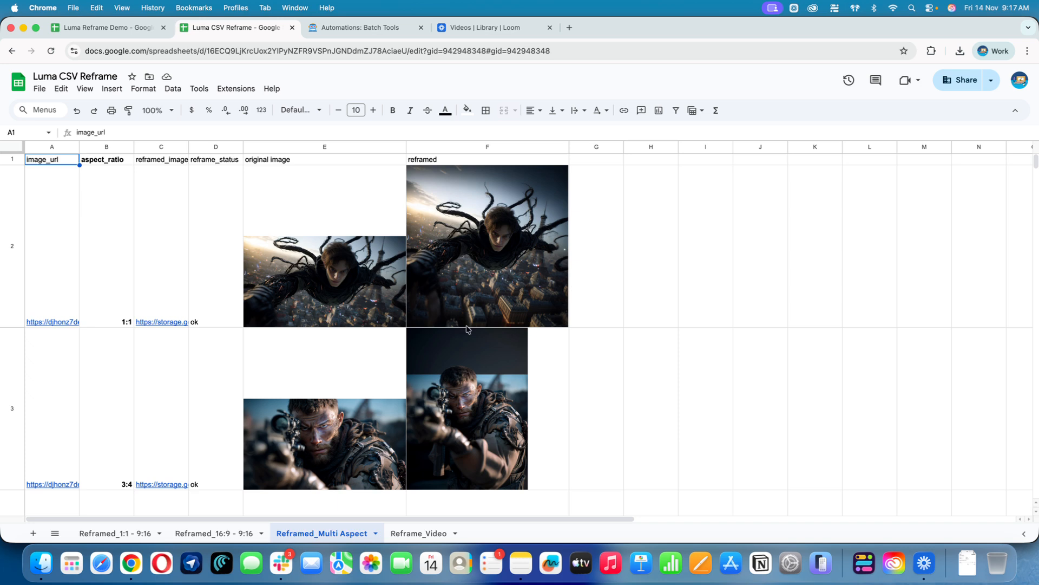
pyautogui.scroll(-1, 336, 305)
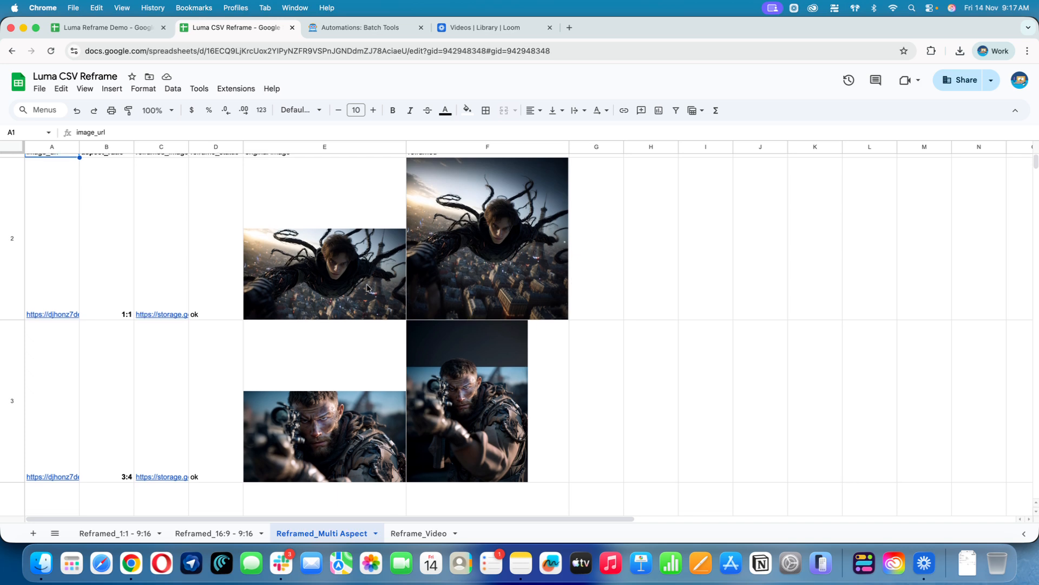
pyautogui.click(355, 282)
pyautogui.click(507, 270)
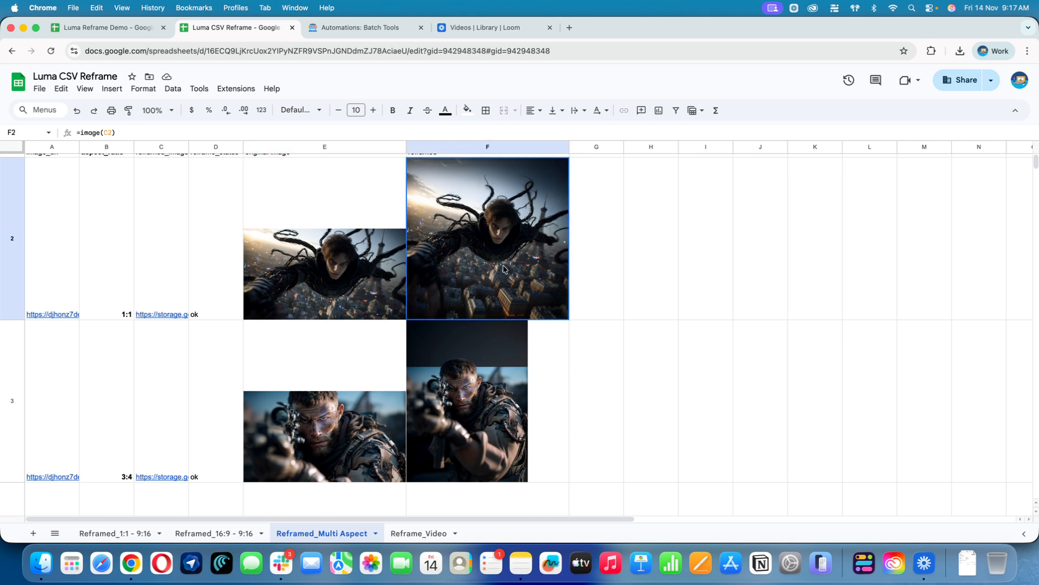
pyautogui.scroll(-3, 444, 314)
pyautogui.click(479, 355)
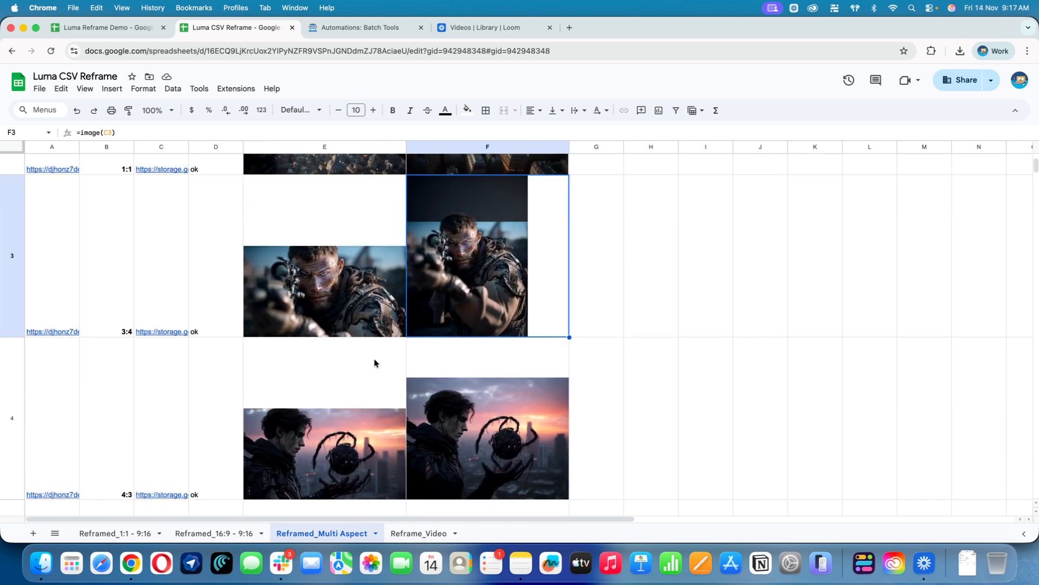
pyautogui.scroll(-7, 375, 362)
pyautogui.scroll(-3, 381, 374)
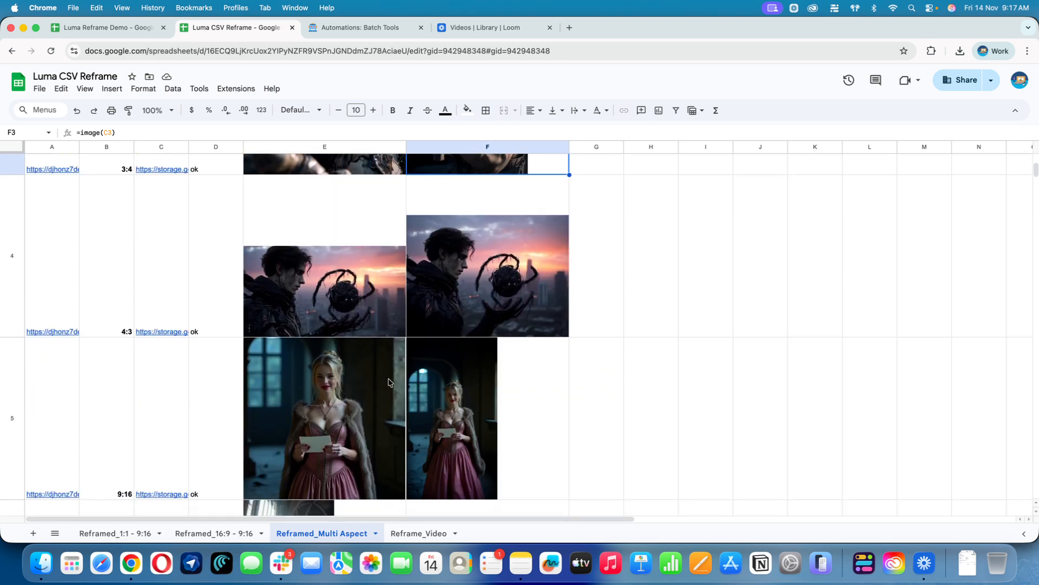
pyautogui.scroll(-10, 388, 382)
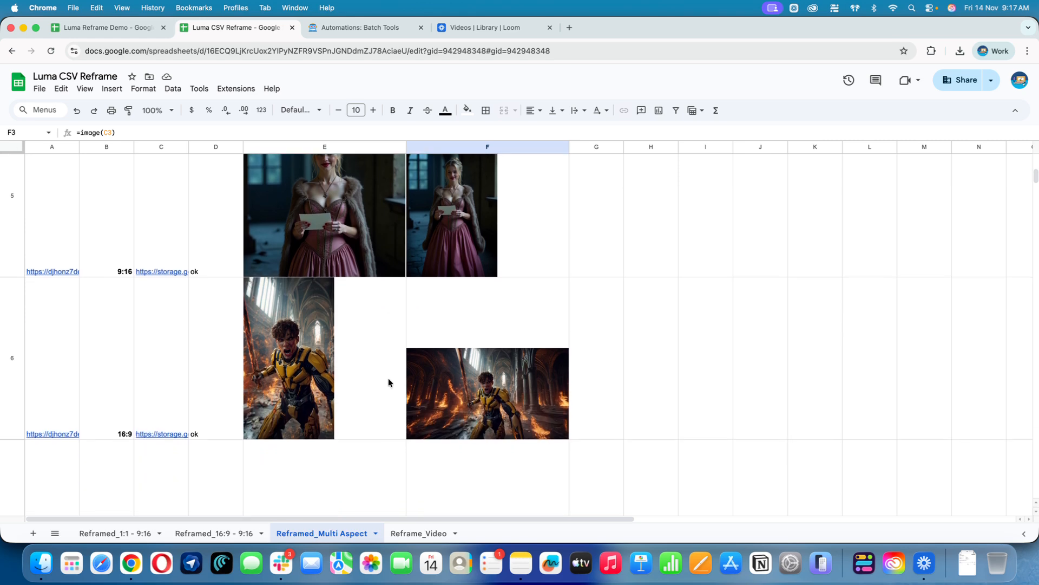
pyautogui.scroll(-2, 388, 382)
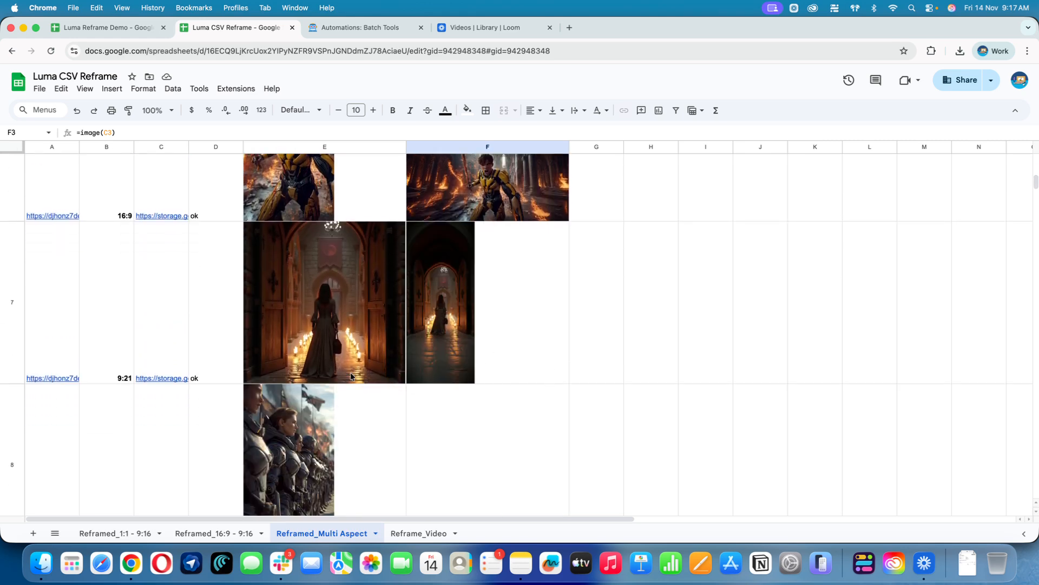
pyautogui.scroll(-4, 465, 395)
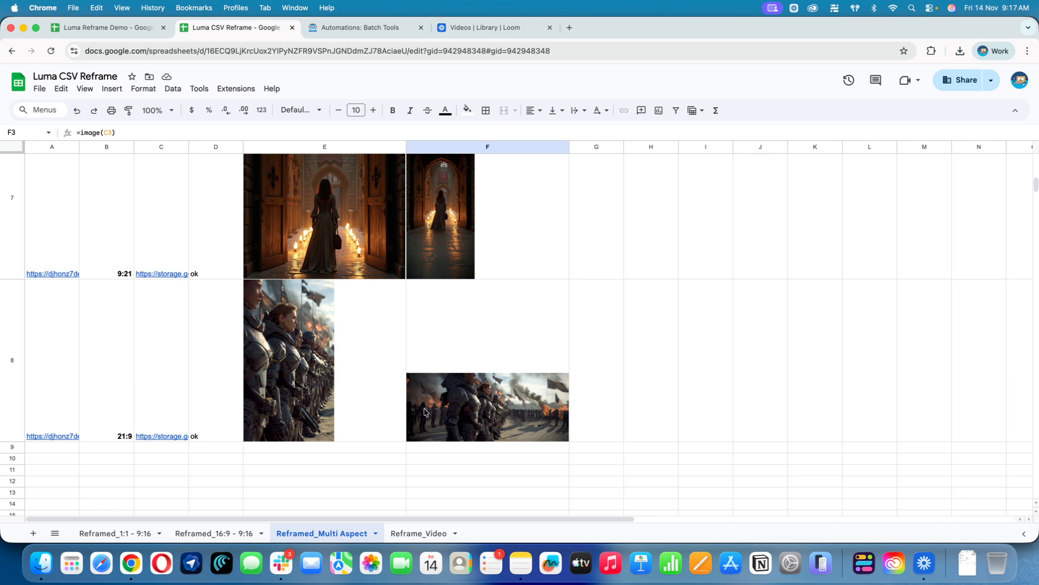
pyautogui.scroll(15, 448, 401)
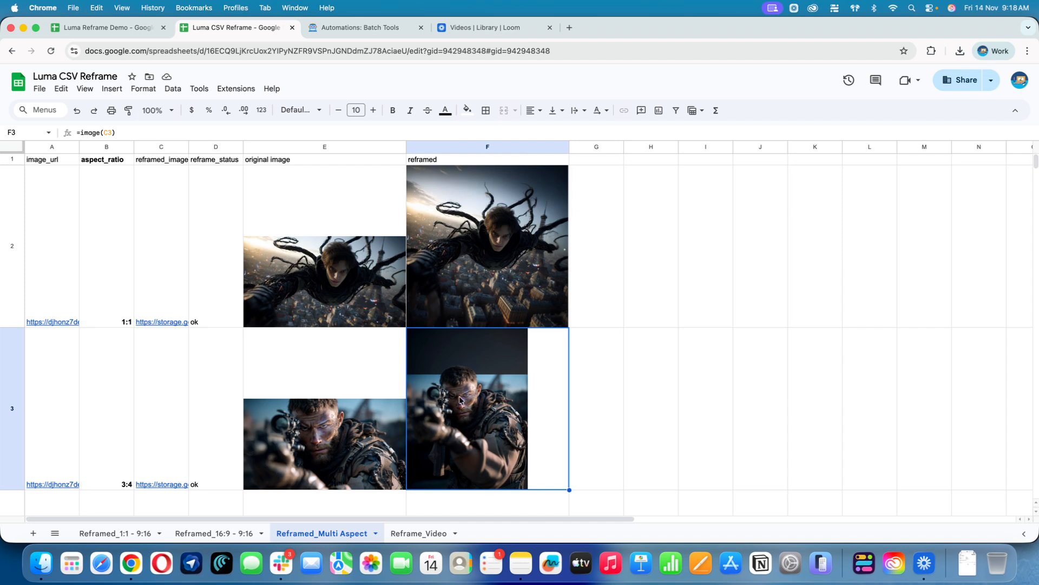
# Step: Open the Reframe_Video sheet and try opening the source video link in A2, cancelling the file save
pyautogui.click(424, 535)
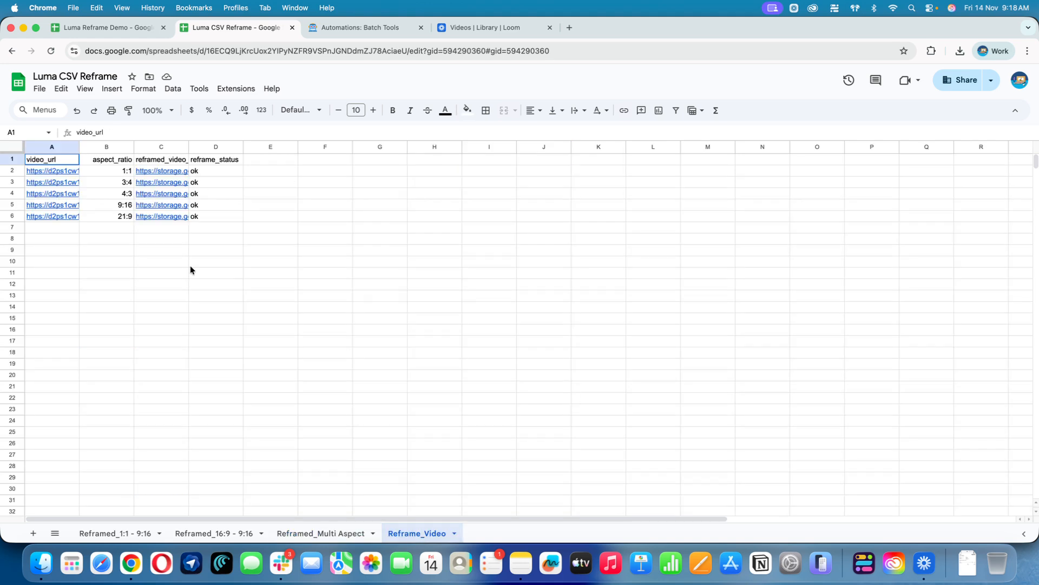
pyautogui.click(59, 172)
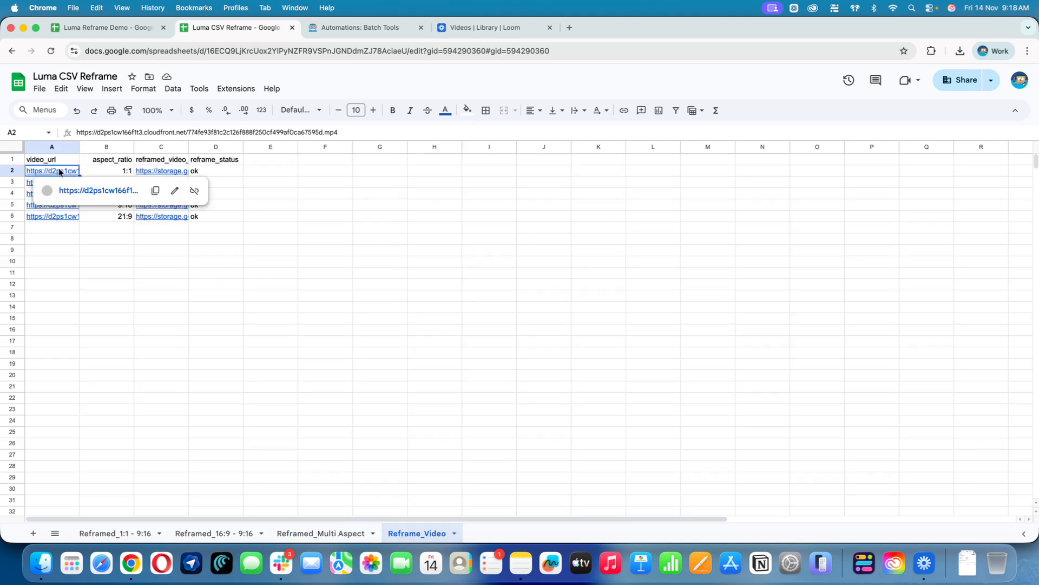
pyautogui.click(96, 191)
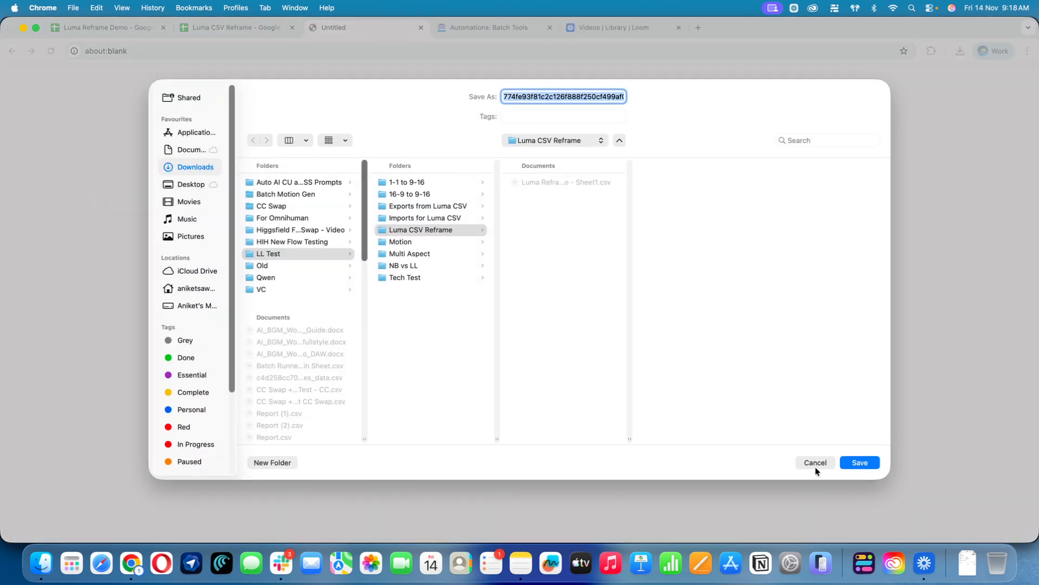
pyautogui.click(816, 467)
# Step: Switch to Finder and open the Downloads > LL Test > Motion > Vids folder
pyautogui.click(41, 563)
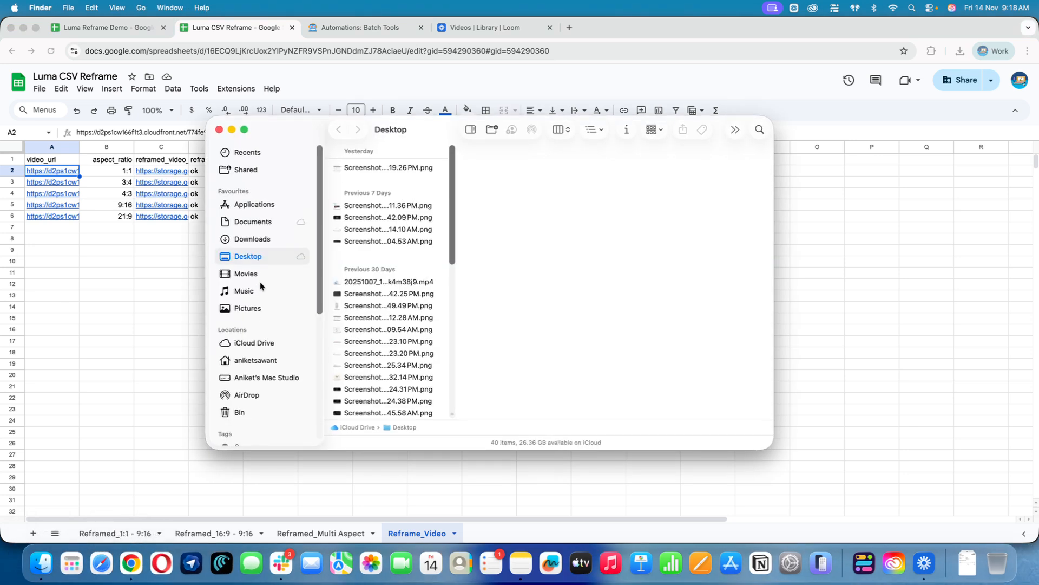
pyautogui.click(259, 238)
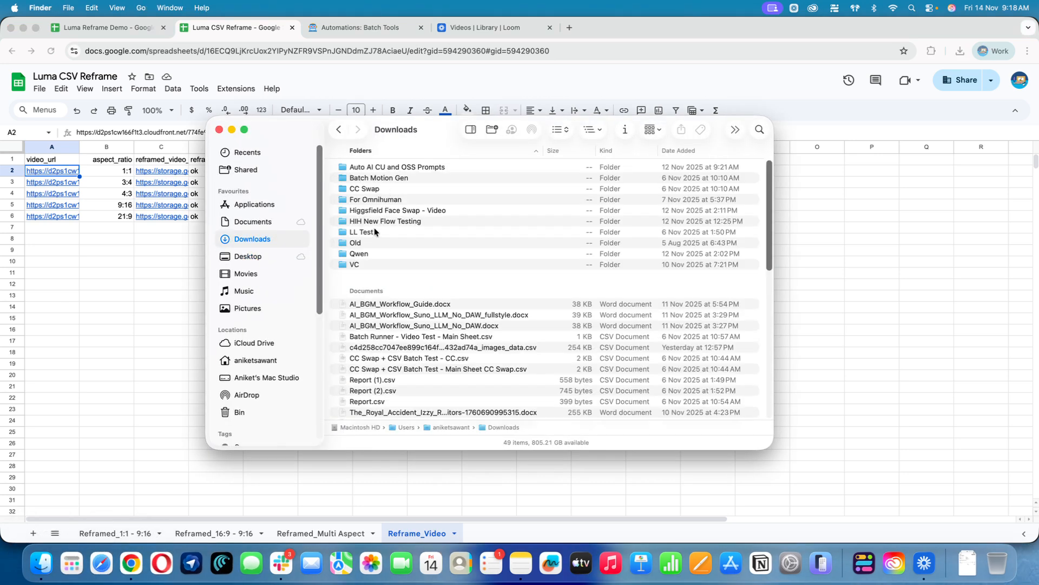
pyautogui.doubleClick(375, 232)
pyautogui.doubleClick(369, 221)
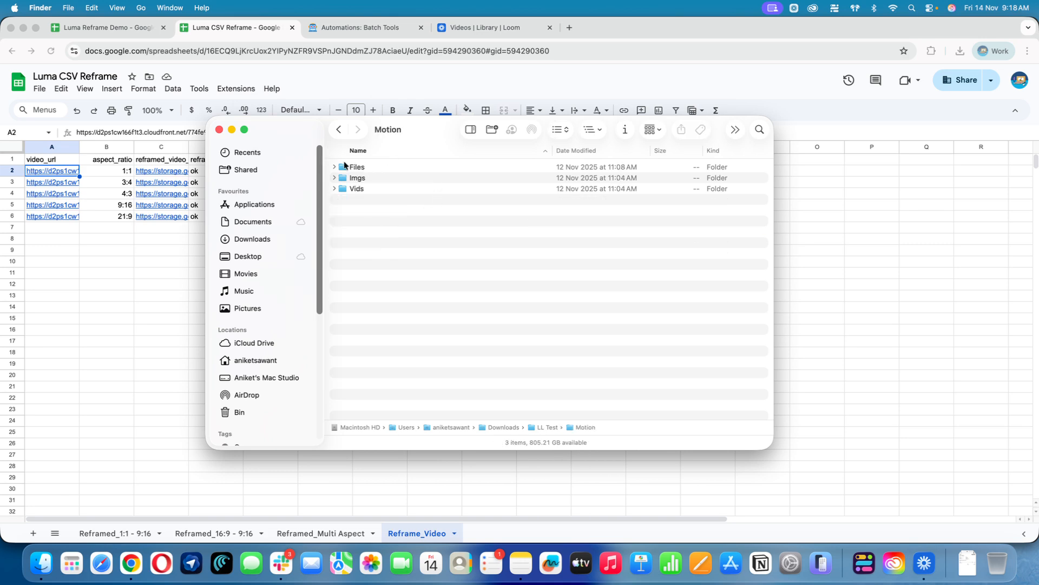
pyautogui.doubleClick(368, 189)
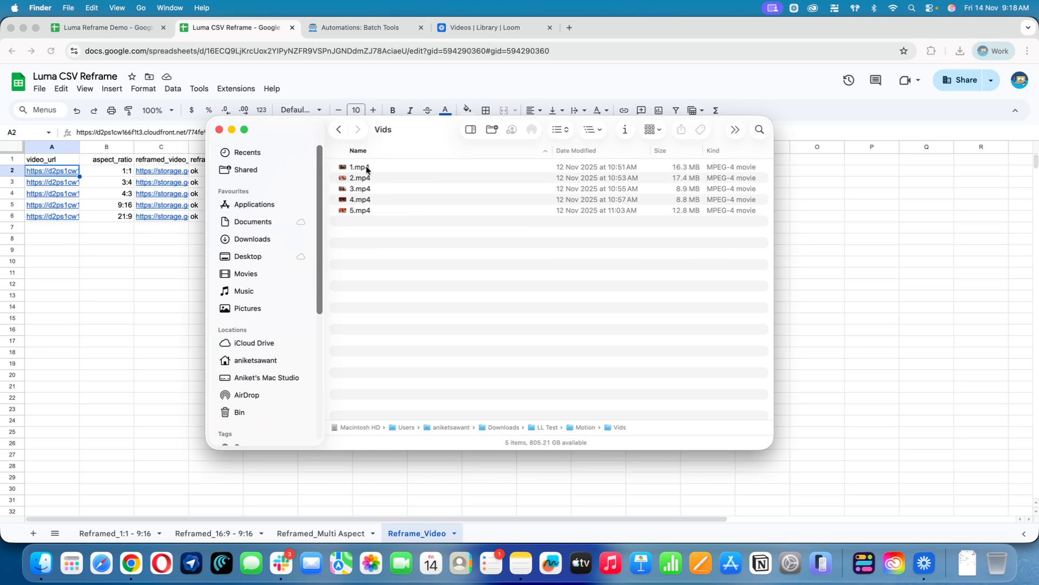
# Step: Preview the source videos 1.mp4 through 5.mp4 in the Vids folder, and close the preview
pyautogui.click(381, 171)
pyautogui.press('space')
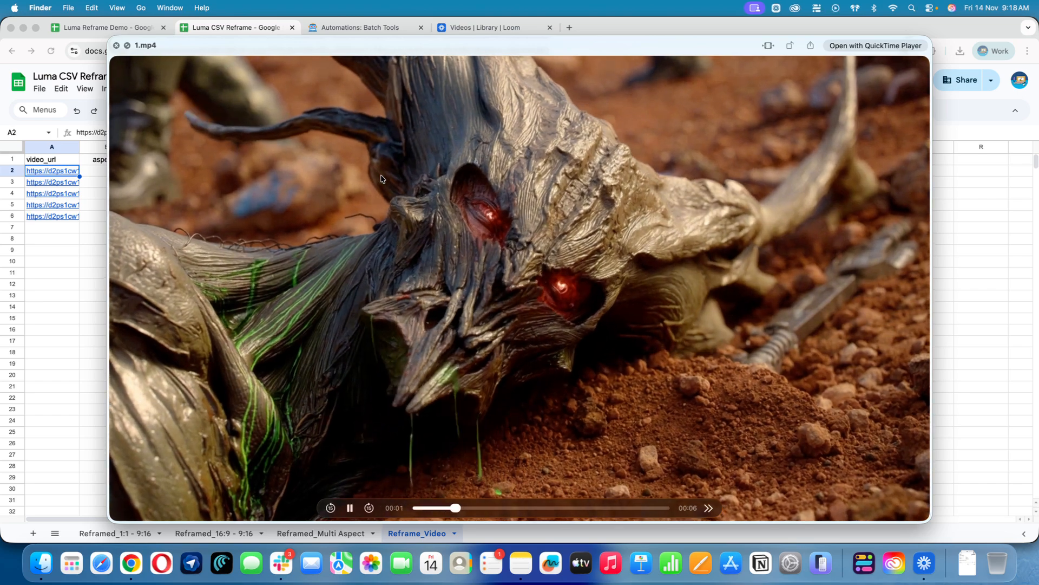
pyautogui.press('Down')
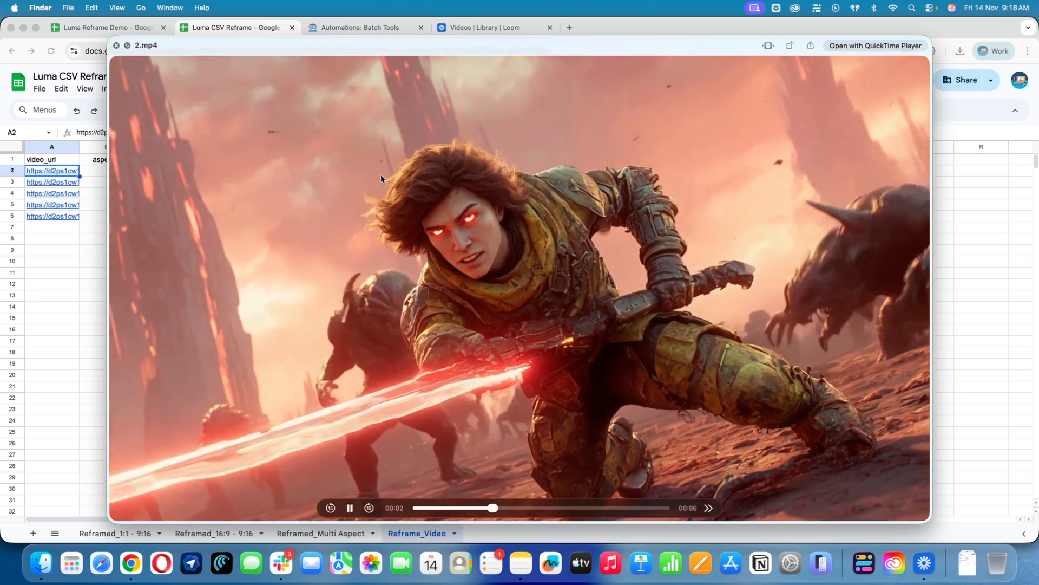
pyautogui.press('Down')
pyautogui.press('Down')
pyautogui.press('Down')
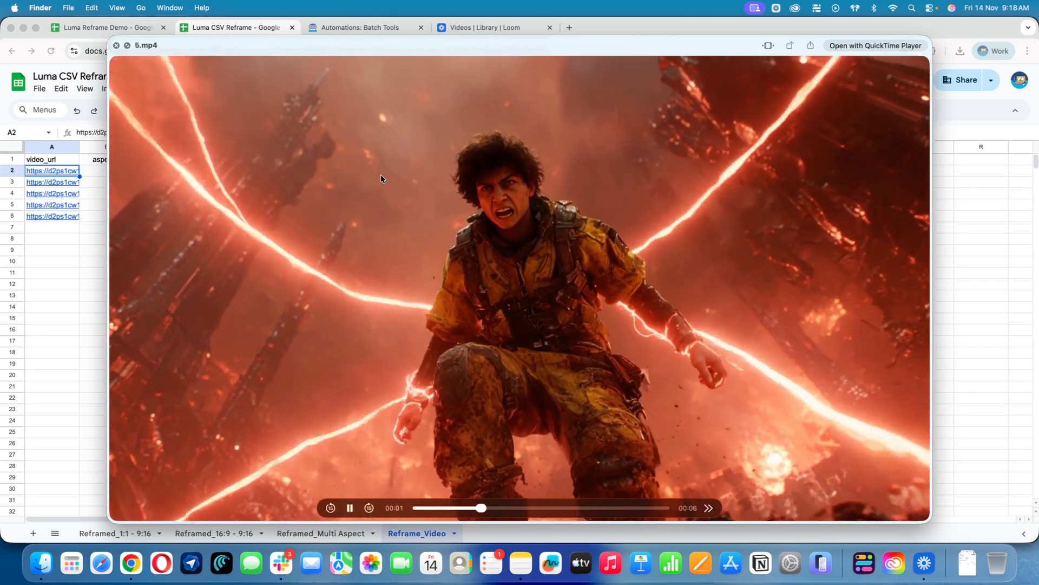
pyautogui.press('space')
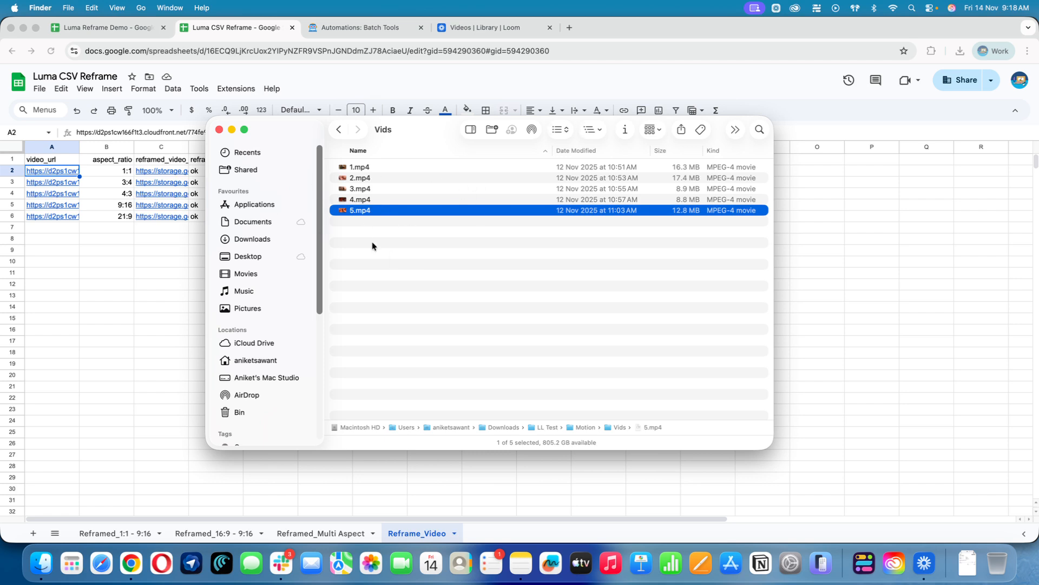
# Step: Return to the Reframe_Video sheet in Chrome and review its video_url, aspect_ratio, reframed_video_url and reframe_status columns
pyautogui.click(154, 245)
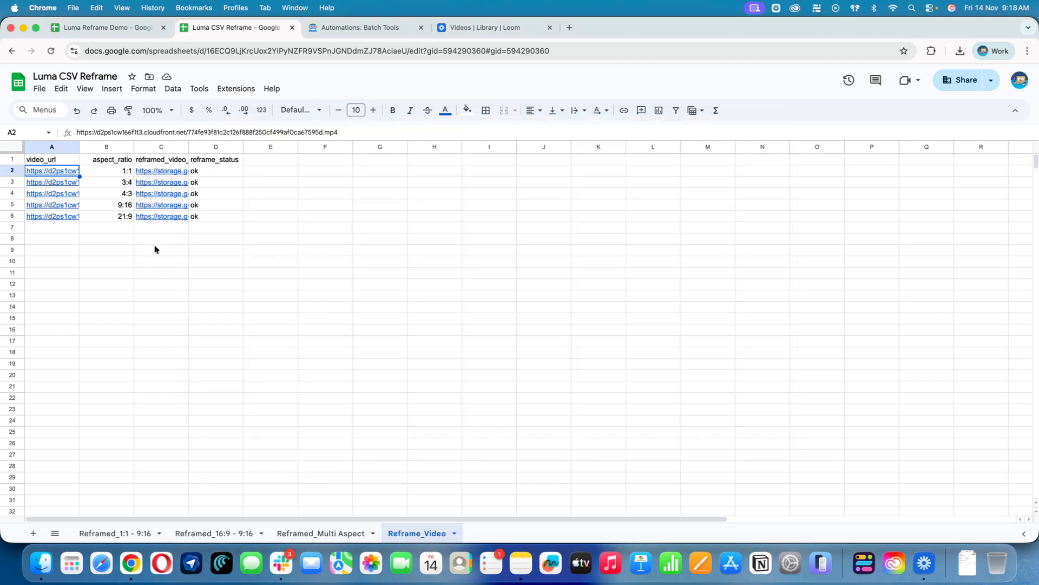
pyautogui.click(122, 172)
pyautogui.click(115, 147)
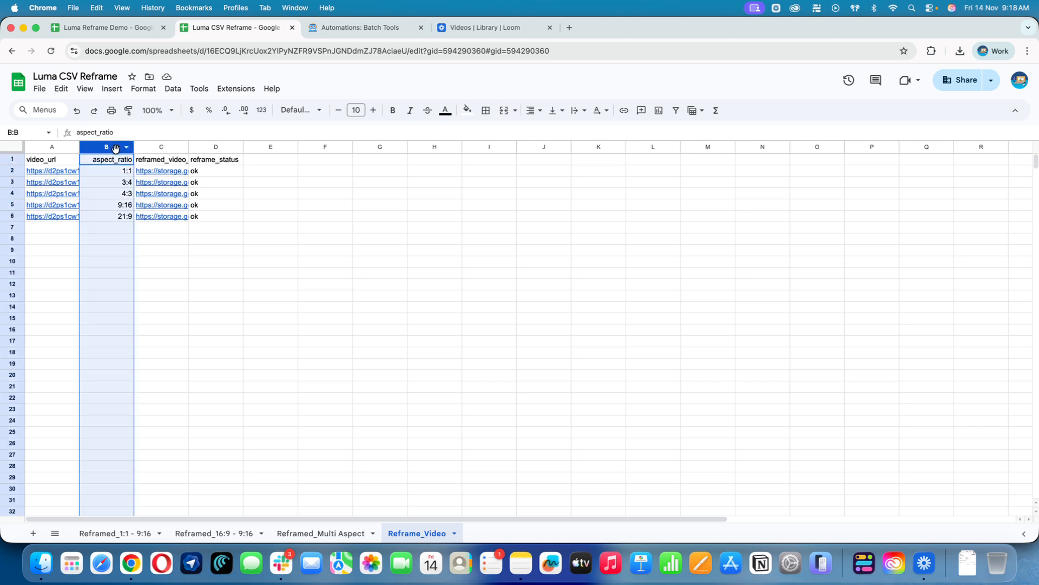
pyautogui.click(156, 228)
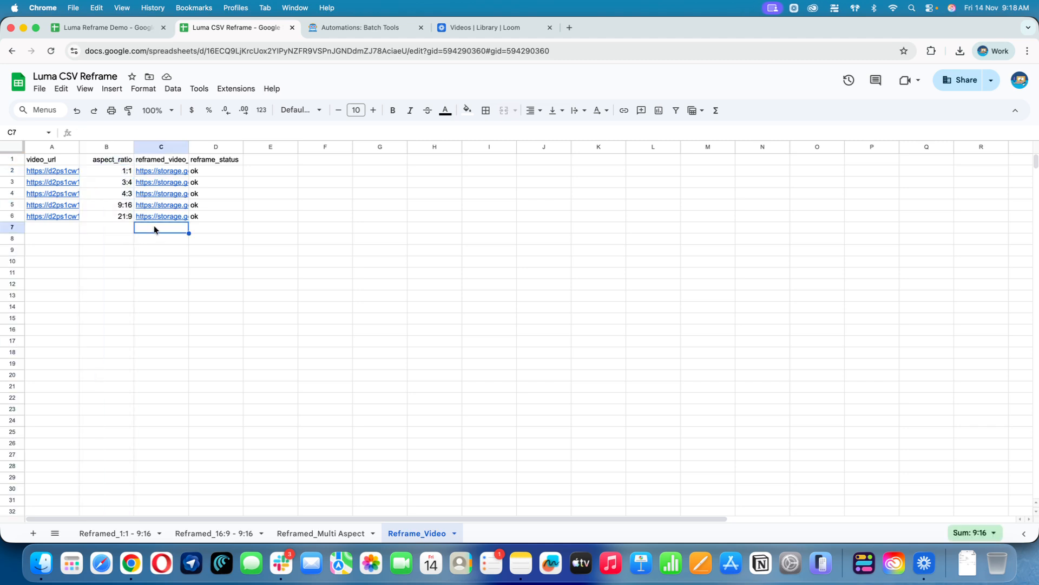
pyautogui.click(48, 161)
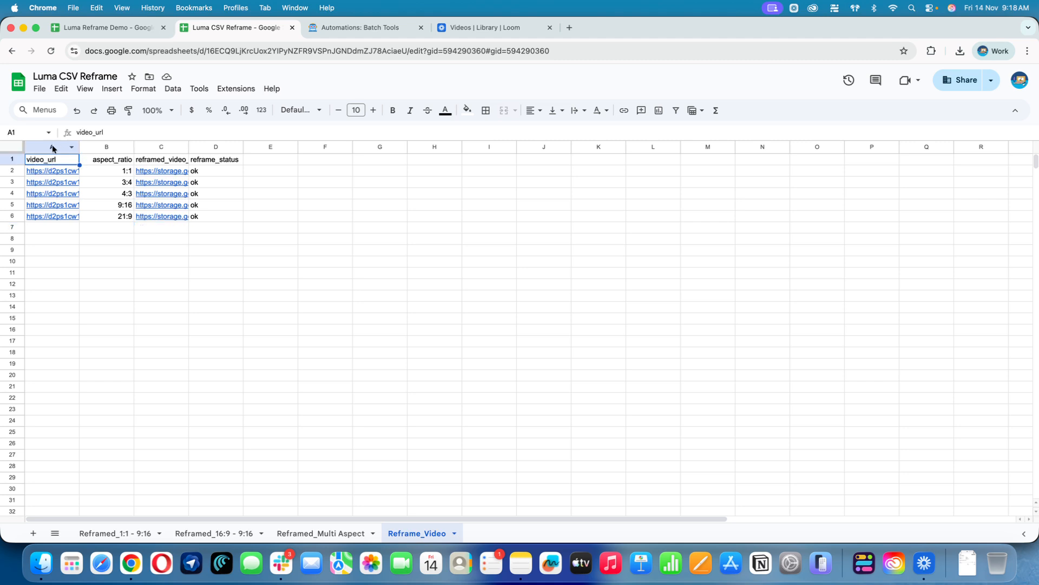
pyautogui.click(52, 147)
pyautogui.moveTo(100, 147); pyautogui.dragTo(209, 145)
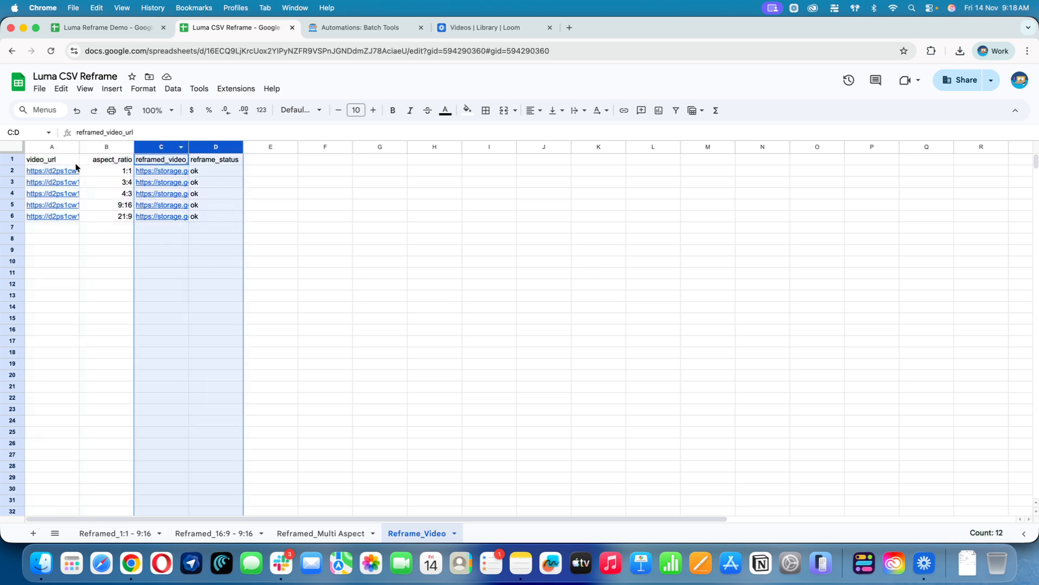
# Step: Compare the video_url column with the image_url column in the Luma Reframe Demo spreadsheet, and return to the Reframe_Video sheet
pyautogui.click(57, 151)
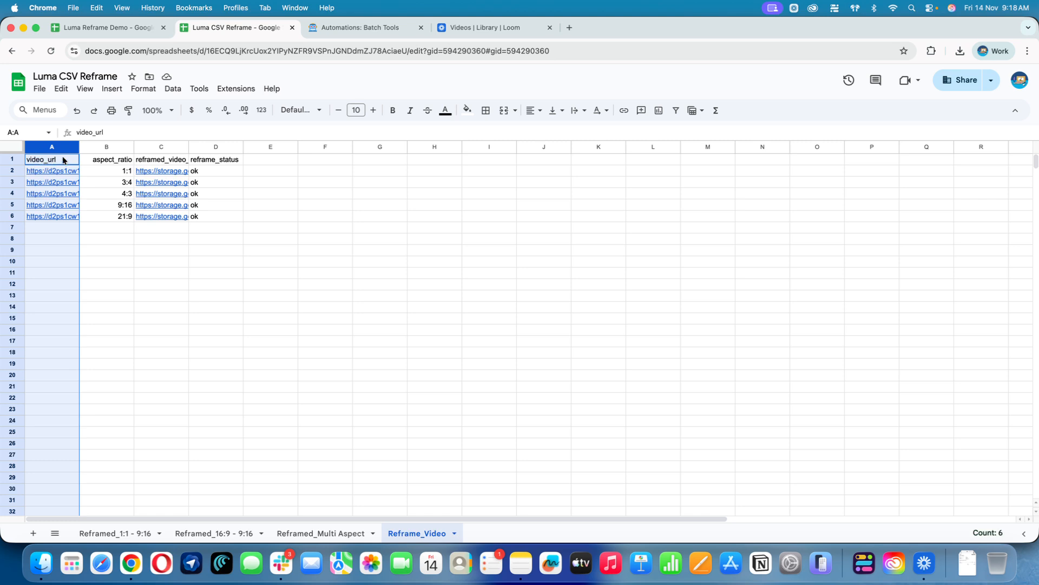
pyautogui.click(77, 30)
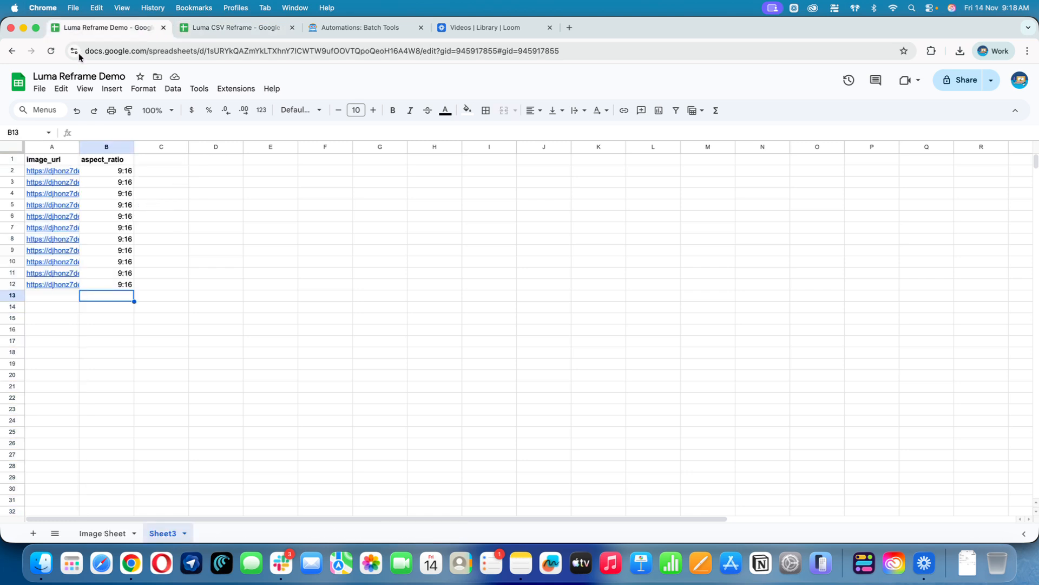
pyautogui.click(220, 28)
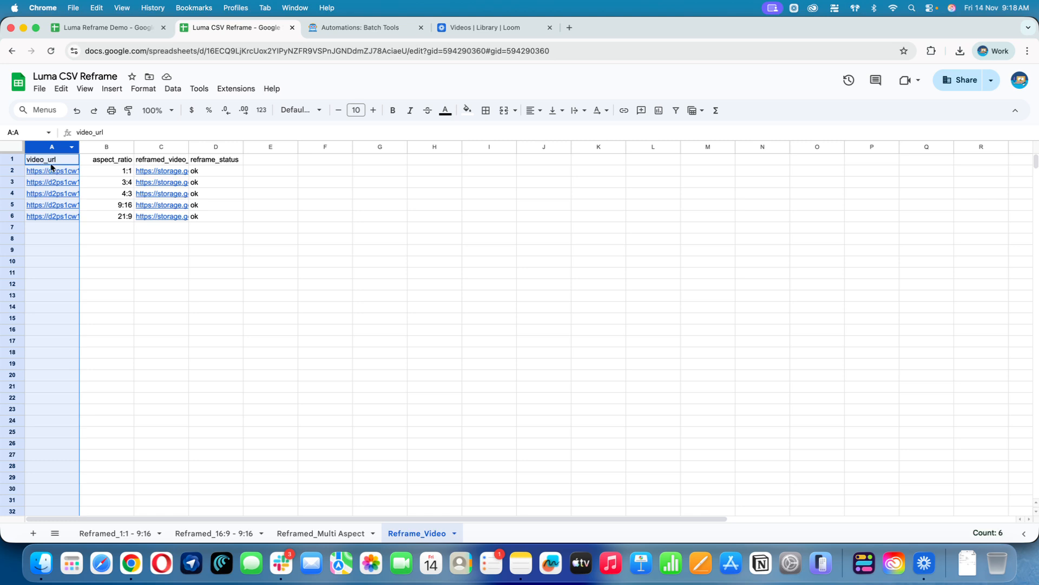
# Step: Open the reframed 1:1 video linked in C2, watch it, and close it to return to the sheet
pyautogui.click(155, 172)
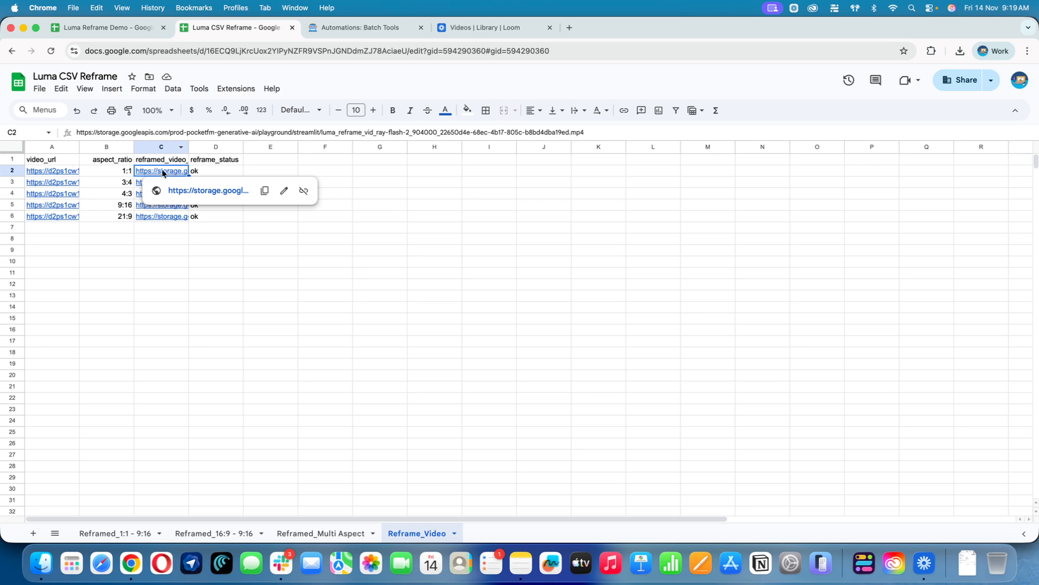
pyautogui.click(191, 190)
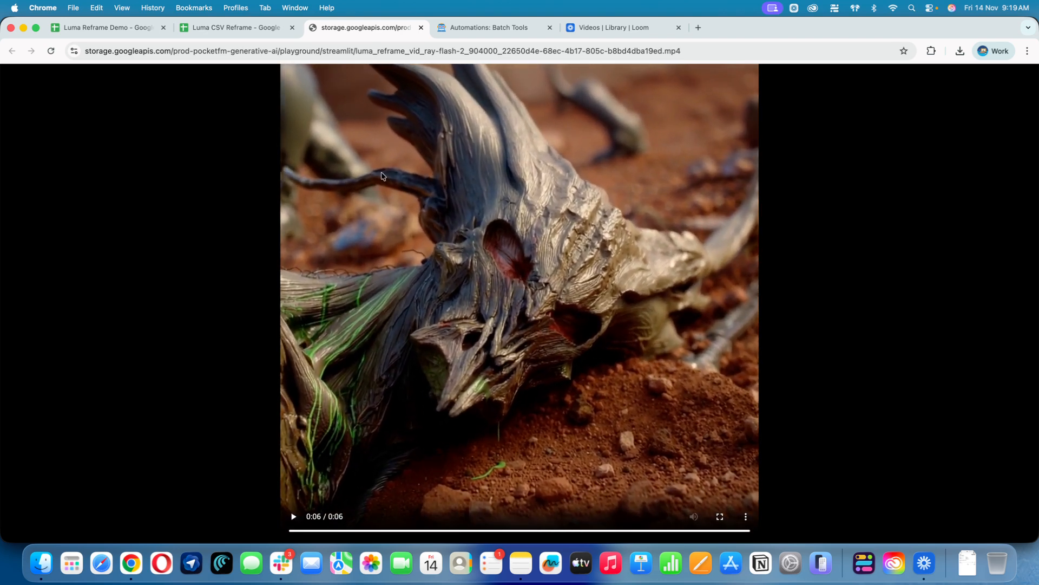
pyautogui.click(421, 27)
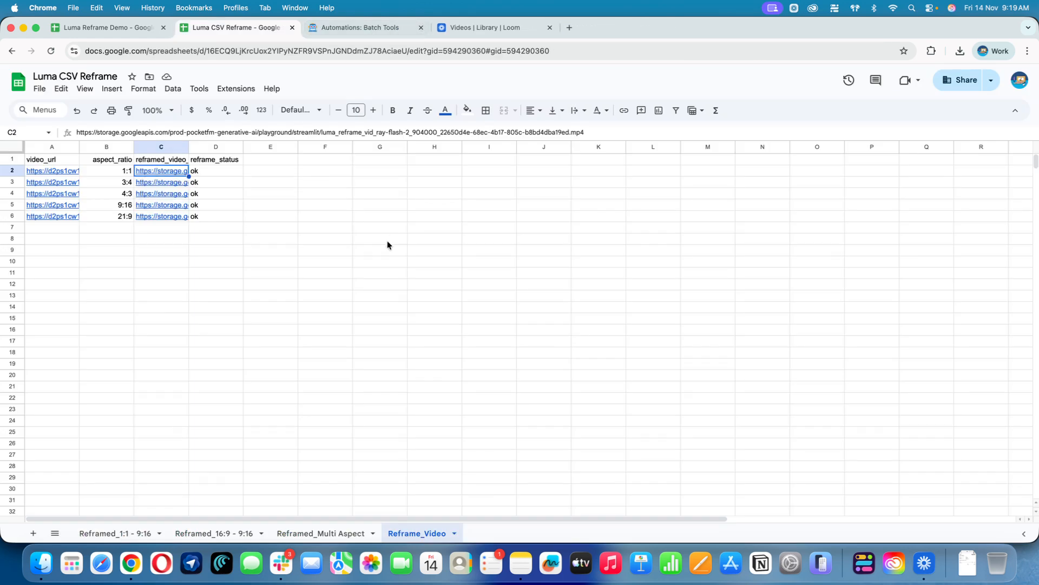
pyautogui.click(165, 181)
pyautogui.click(176, 242)
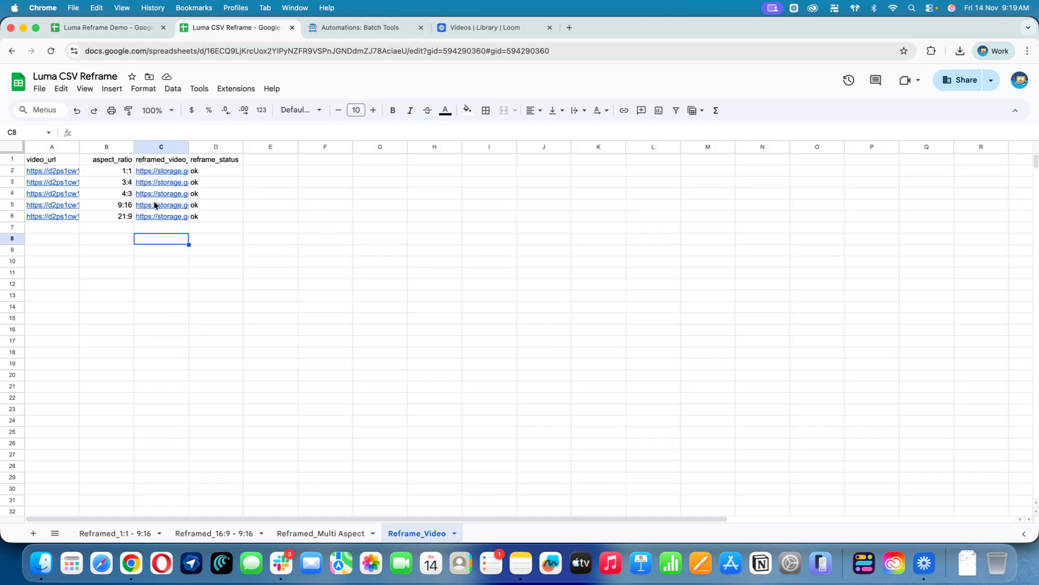
# Step: Open the reframed 9:16 video linked in C5, watch it, and close it to return to the sheet
pyautogui.click(155, 205)
pyautogui.click(194, 226)
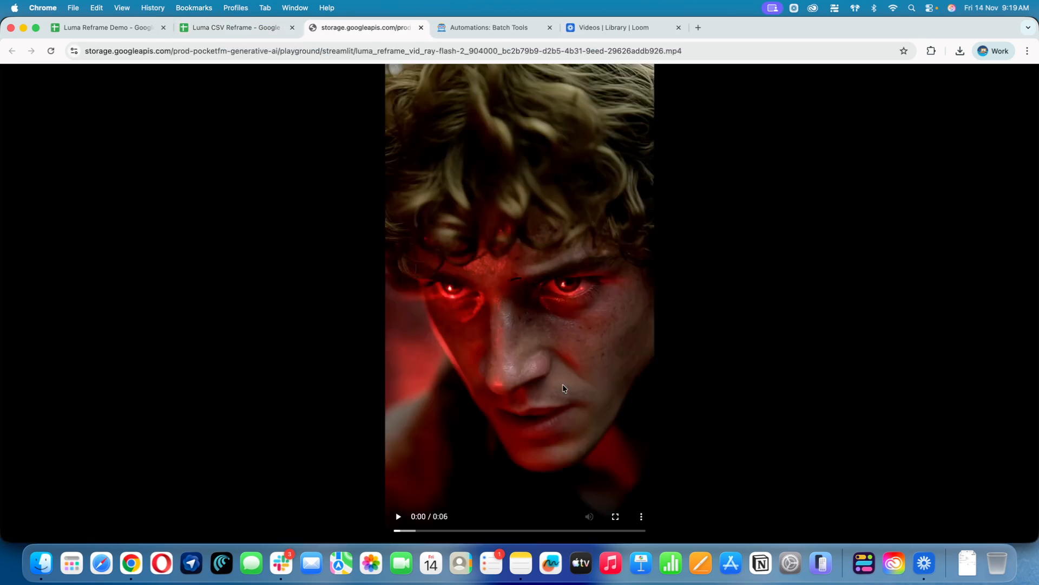
pyautogui.click(563, 388)
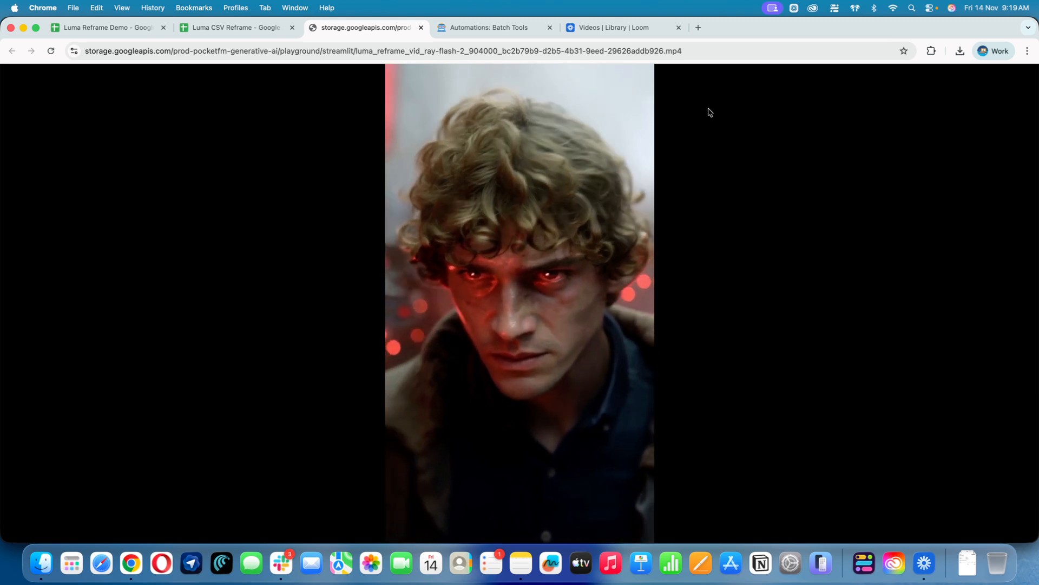
pyautogui.click(421, 28)
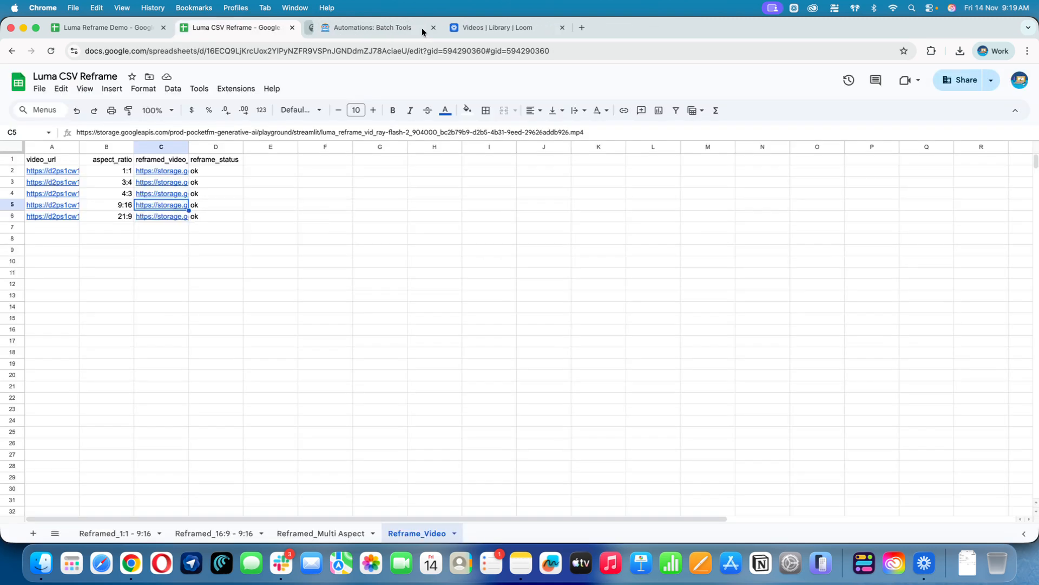
pyautogui.click(221, 237)
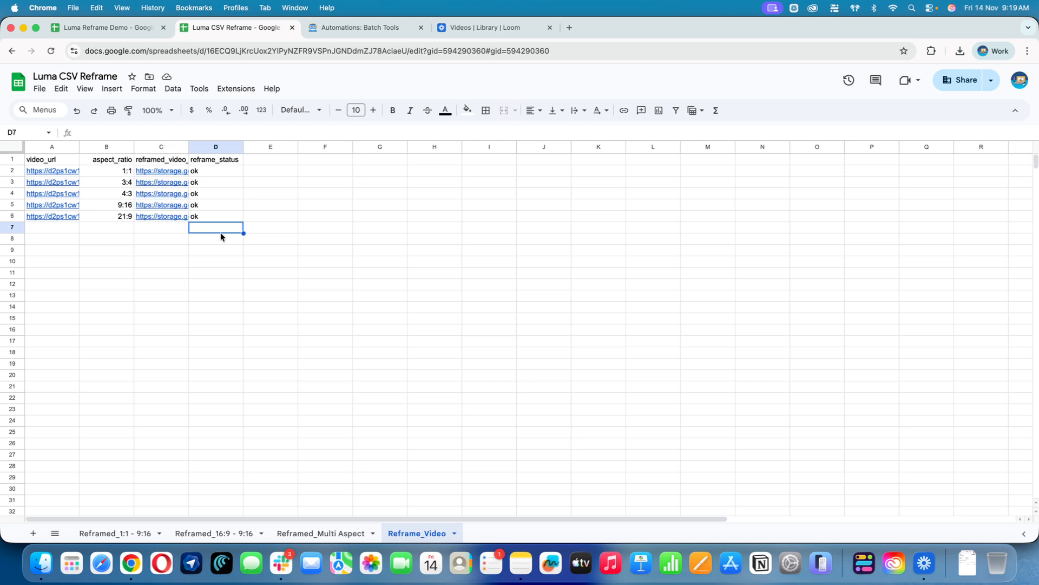
pyautogui.click(259, 229)
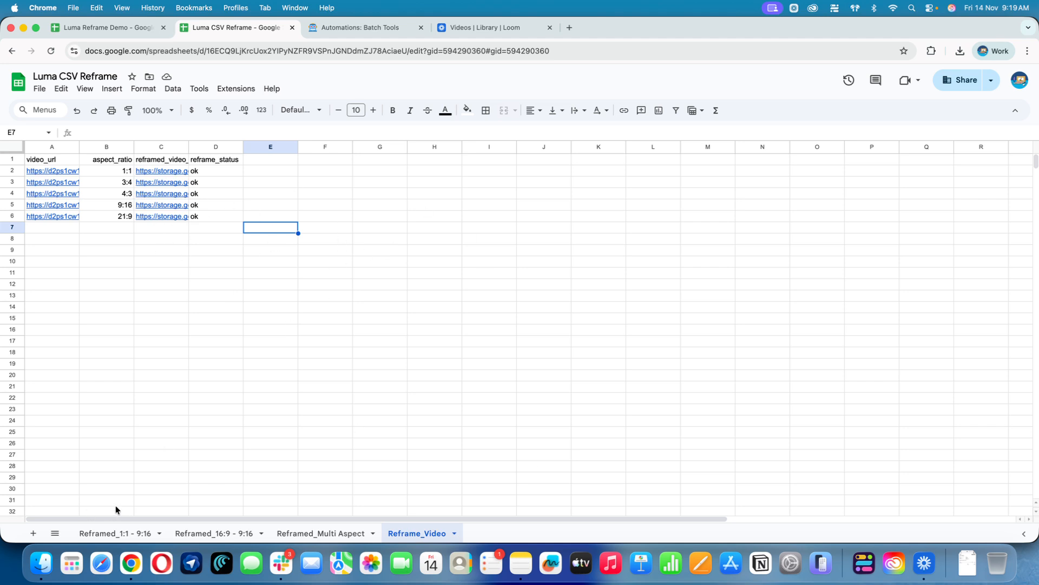
# Step: Switch to the Luma CSV Reframer page, examine the video reframing requirements, supported models and input columns, and return to the image reframing form
pyautogui.click(116, 534)
pyautogui.click(360, 28)
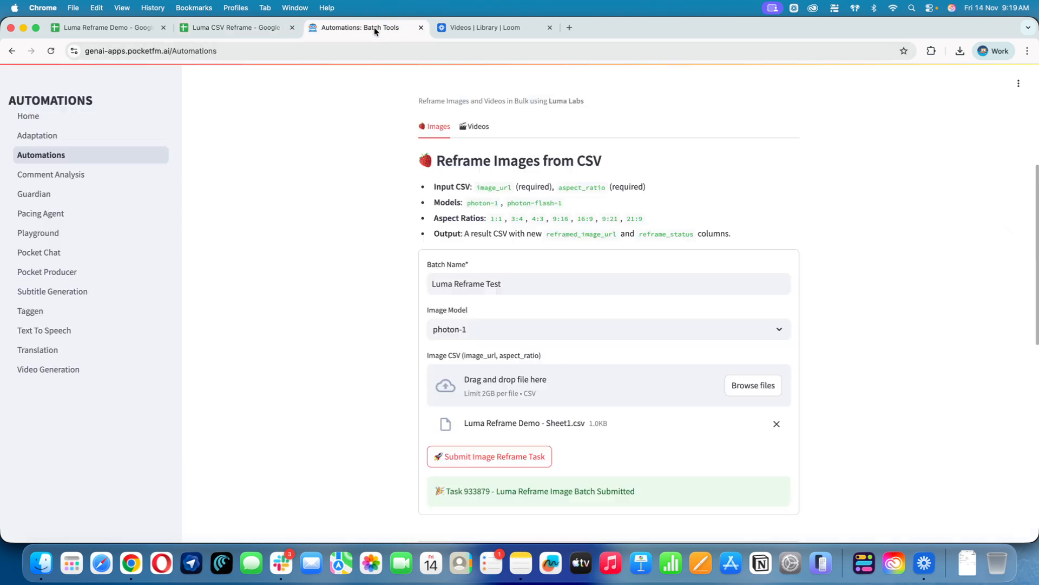
pyautogui.click(476, 216)
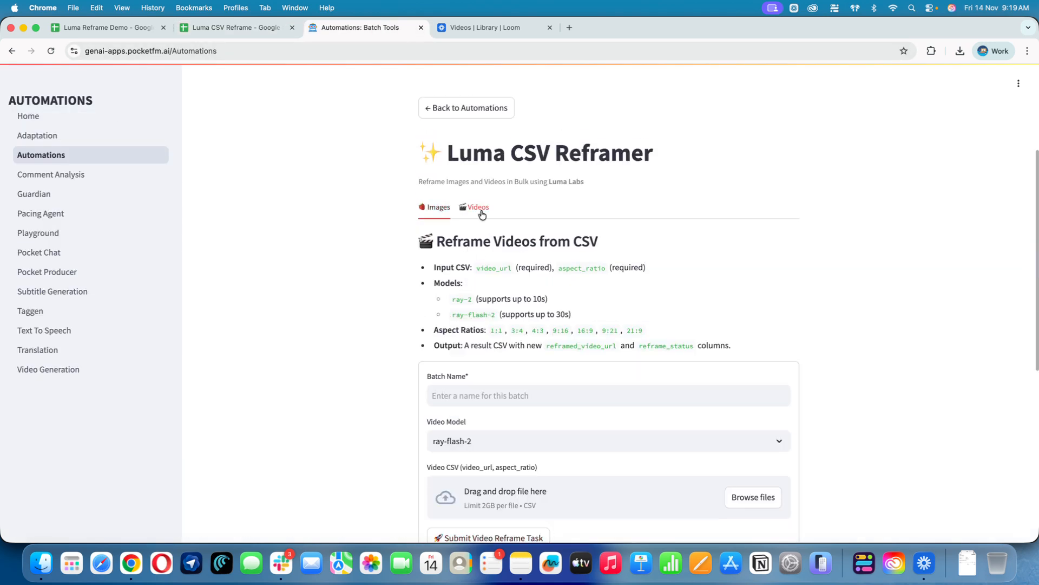
pyautogui.scroll(-2, 628, 295)
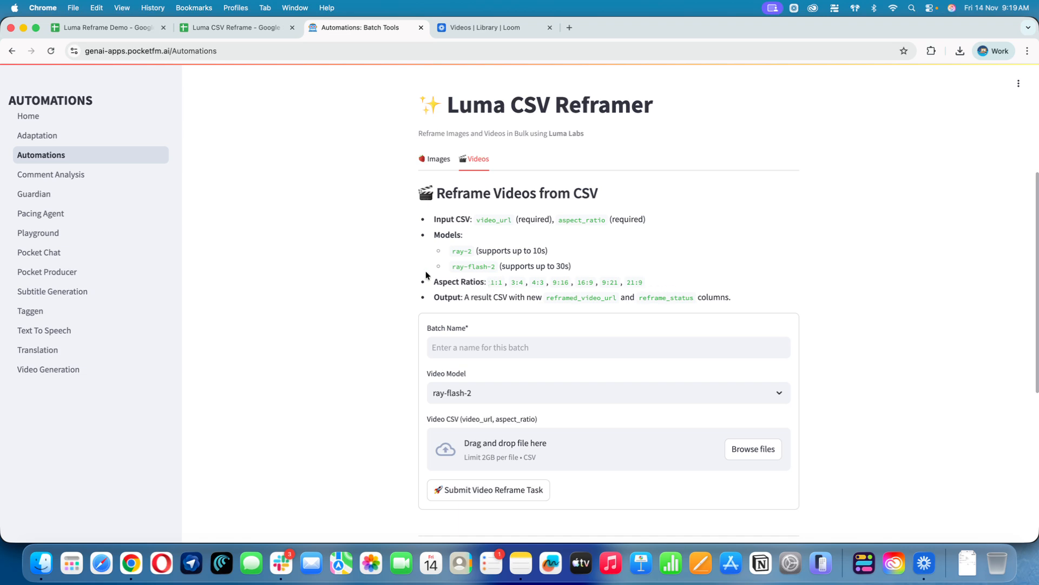
pyautogui.moveTo(475, 219); pyautogui.dragTo(685, 226)
pyautogui.click(726, 258)
pyautogui.click(431, 160)
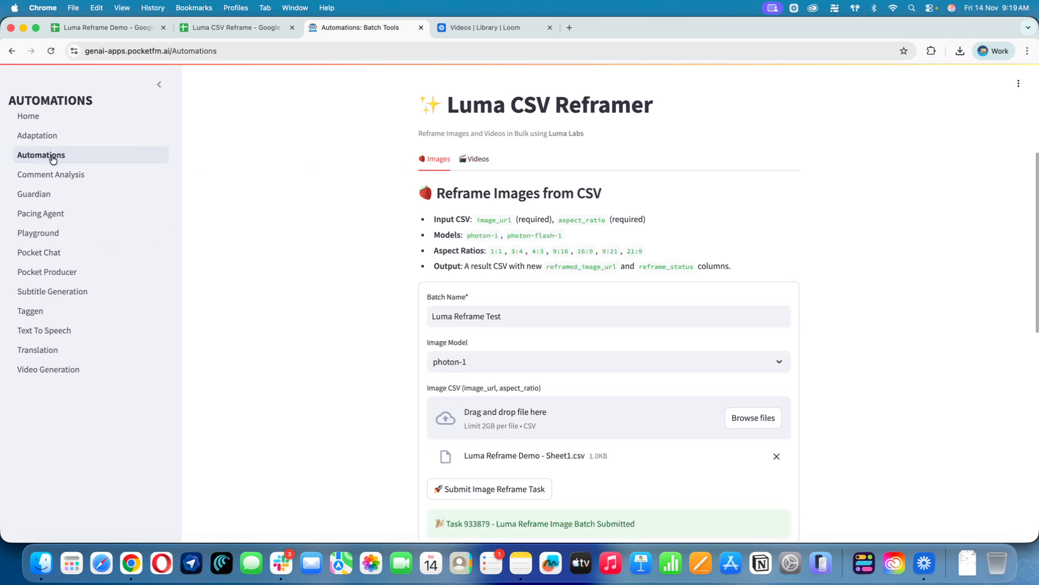